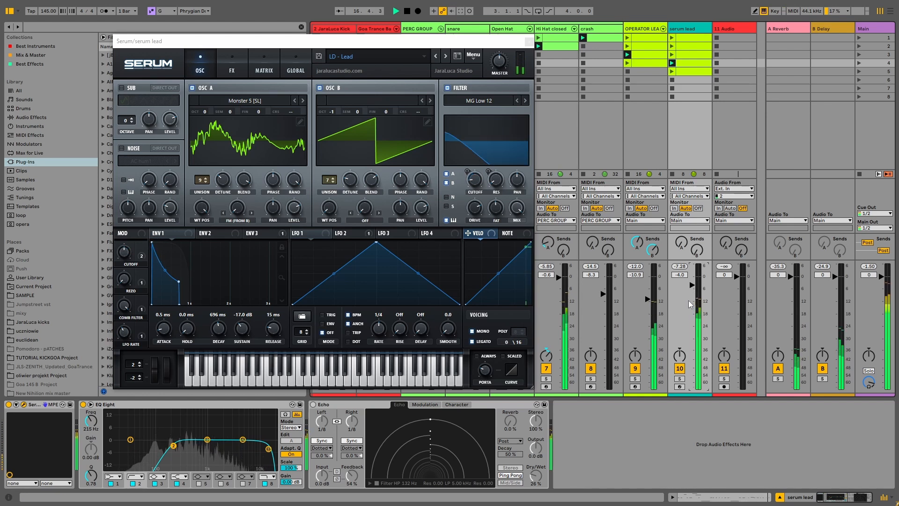
# Step: Stop playback and duplicate the serum lead track with its clips and devices
pyautogui.press('space')
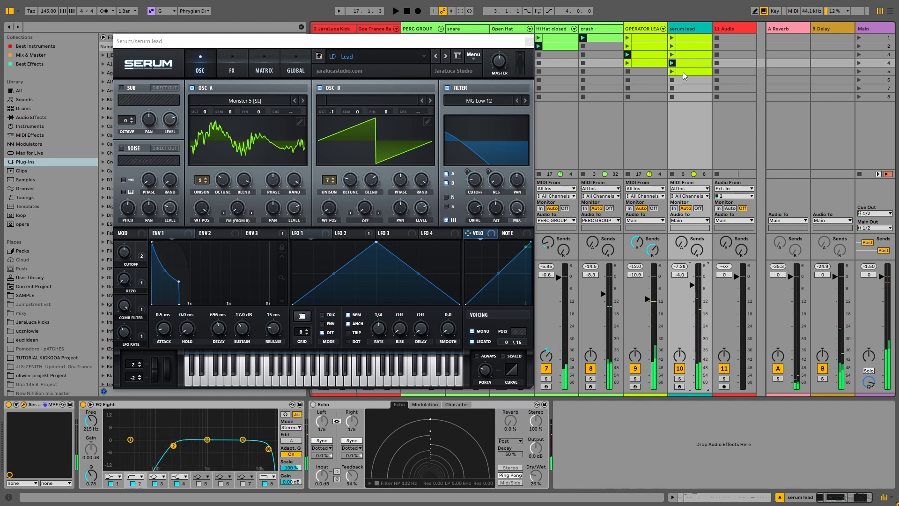
pyautogui.rightClick(686, 29)
pyautogui.click(715, 48)
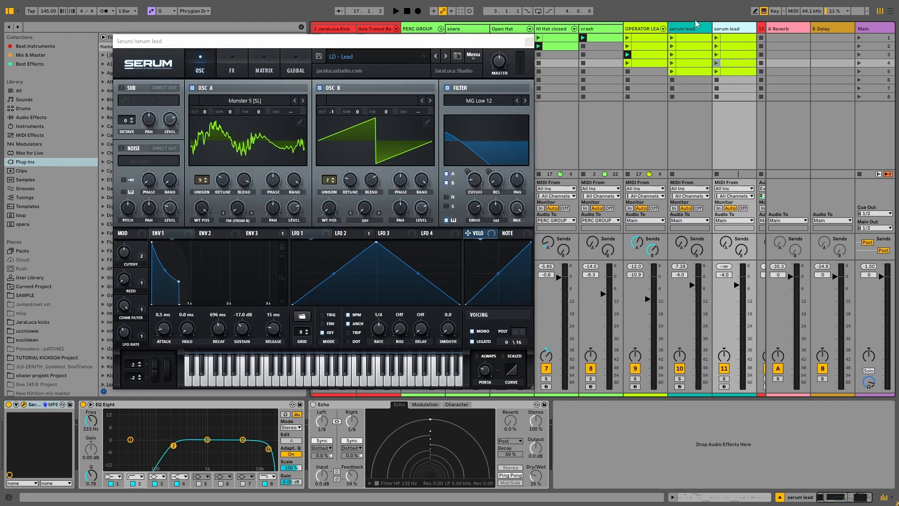
pyautogui.click(684, 30)
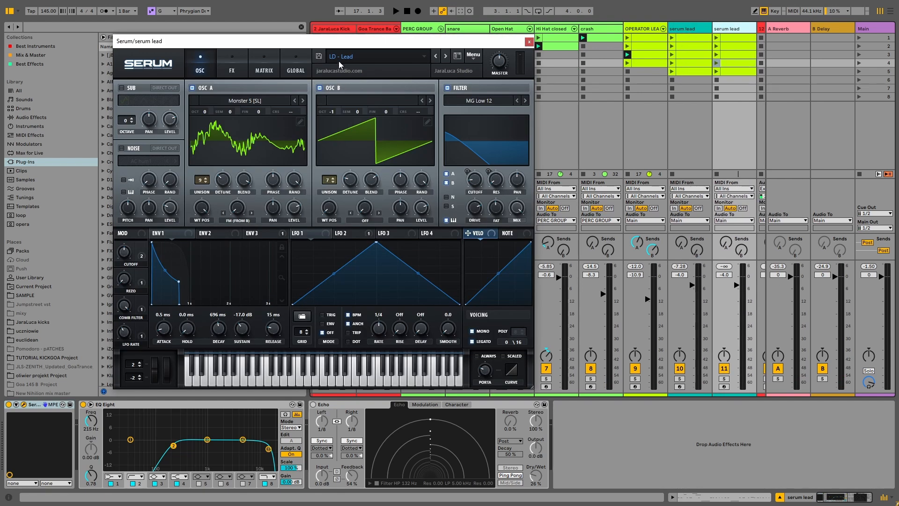
# Step: Reset the Serum instrument to its Init preset and move its window clear of the track's clips
pyautogui.click(472, 63)
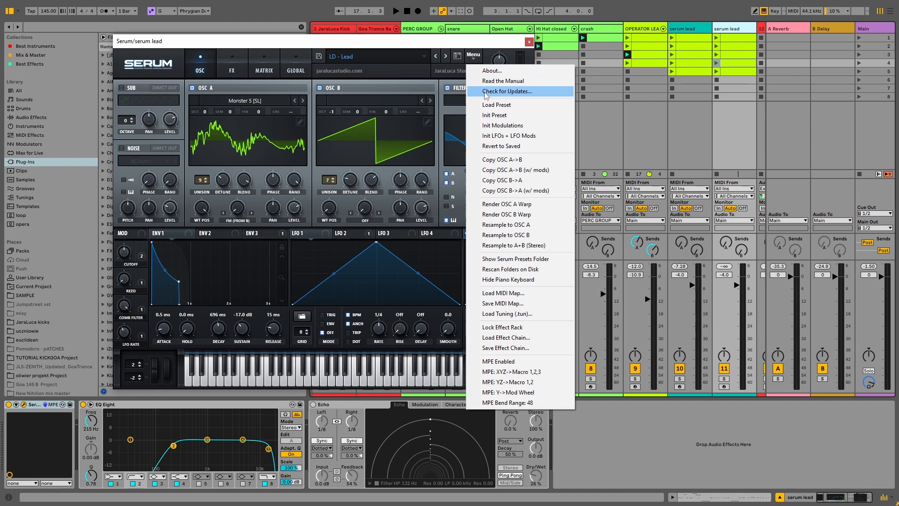
pyautogui.click(505, 114)
pyautogui.moveTo(331, 43); pyautogui.dragTo(414, 51)
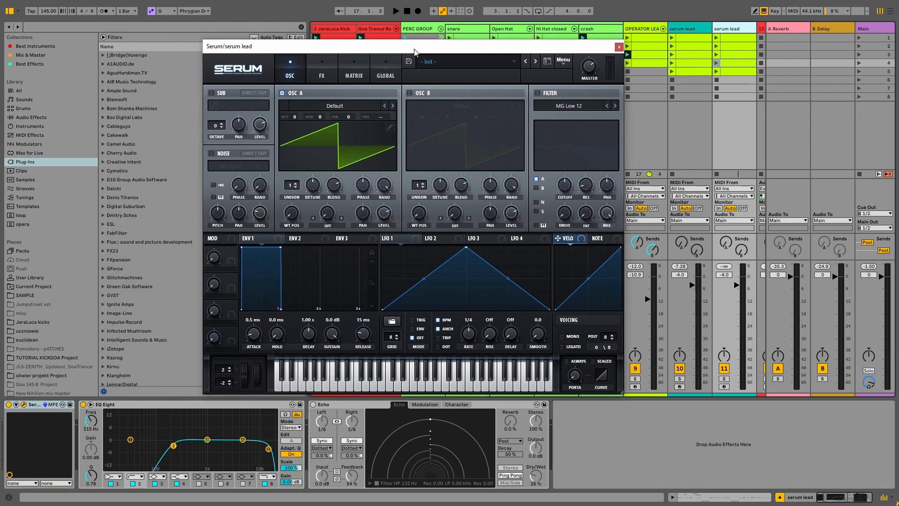
# Step: Load the Monster 5 [SL] wavetable into oscillator A and set its unison to 8 voices
pyautogui.click(351, 111)
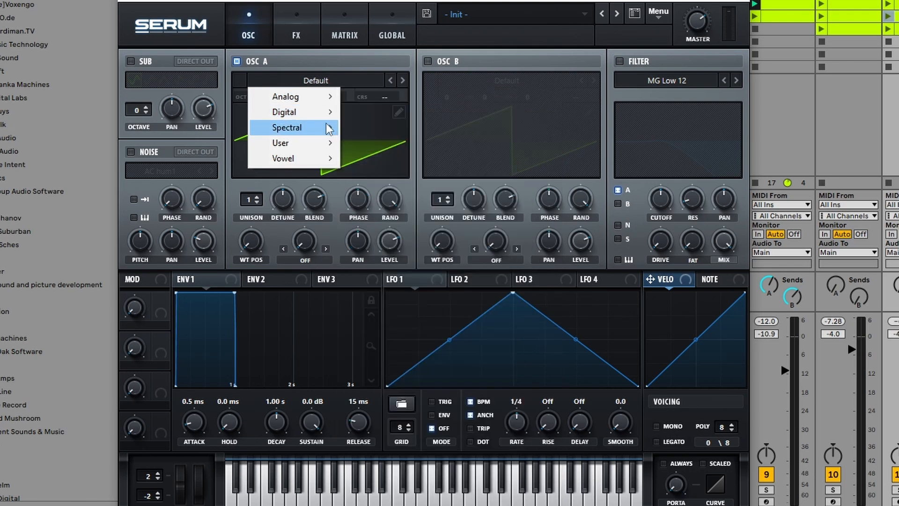
pyautogui.moveTo(329, 130)
pyautogui.click(393, 280)
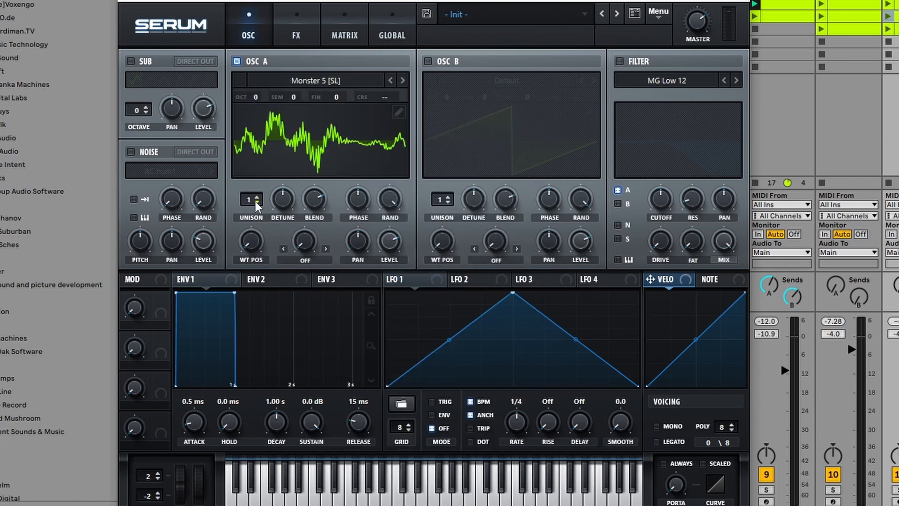
pyautogui.moveTo(256, 202); pyautogui.dragTo(273, 138)
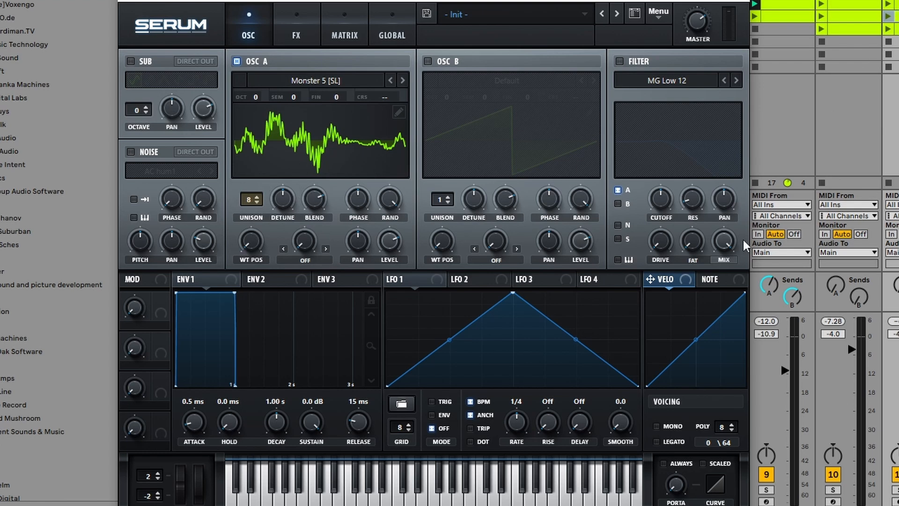
# Step: Solo the duplicated serum lead track and launch its clip in scene 4
pyautogui.press('s')
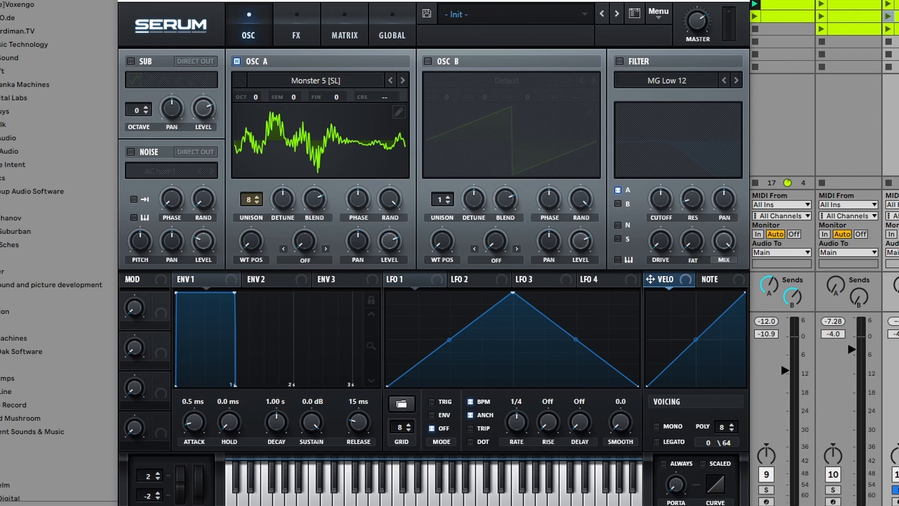
pyautogui.click(888, 16)
pyautogui.moveTo(587, 2); pyautogui.dragTo(617, 1)
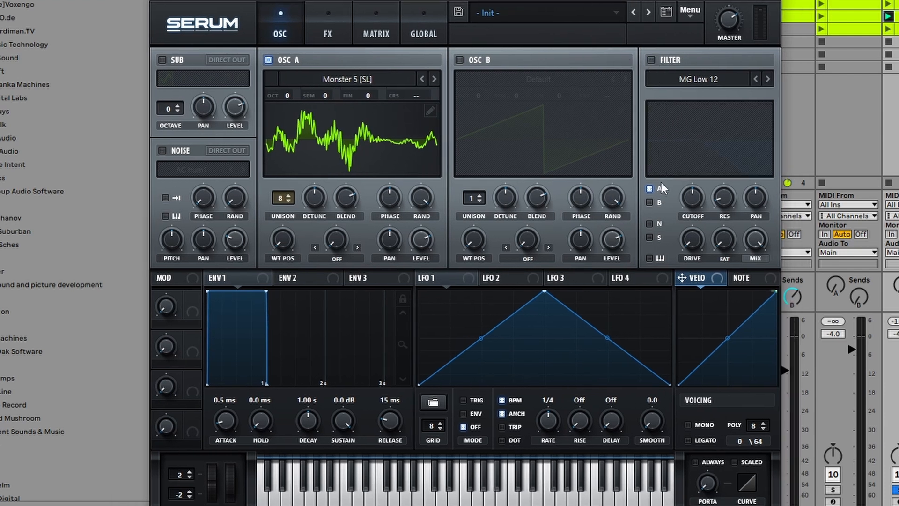
# Step: Enable the MG Low 12 filter and turn down its cutoff and resonance
pyautogui.click(651, 60)
pyautogui.moveTo(692, 205); pyautogui.dragTo(696, 247)
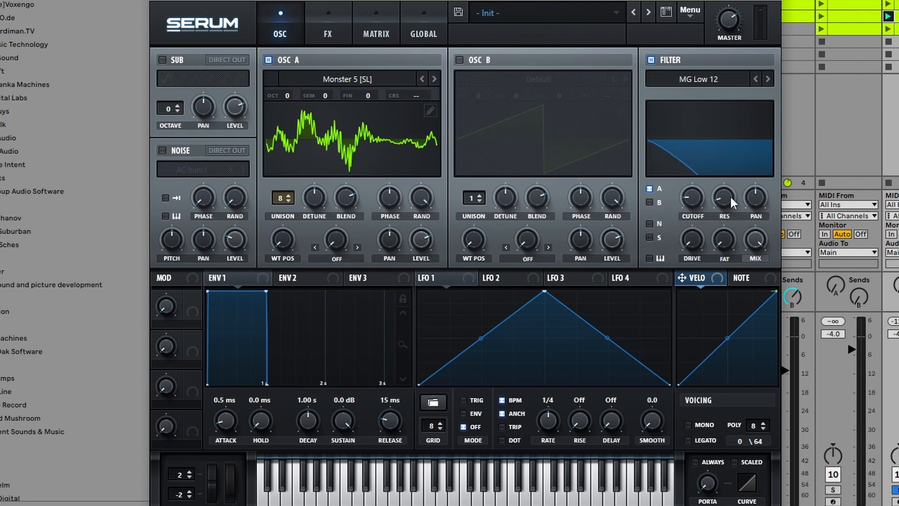
pyautogui.moveTo(727, 199); pyautogui.dragTo(725, 218)
# Step: Enable oscillator B with the Default wavetable, route it through the filter and open up the filter cutoff
pyautogui.click(460, 60)
pyautogui.click(459, 60)
pyautogui.click(459, 60)
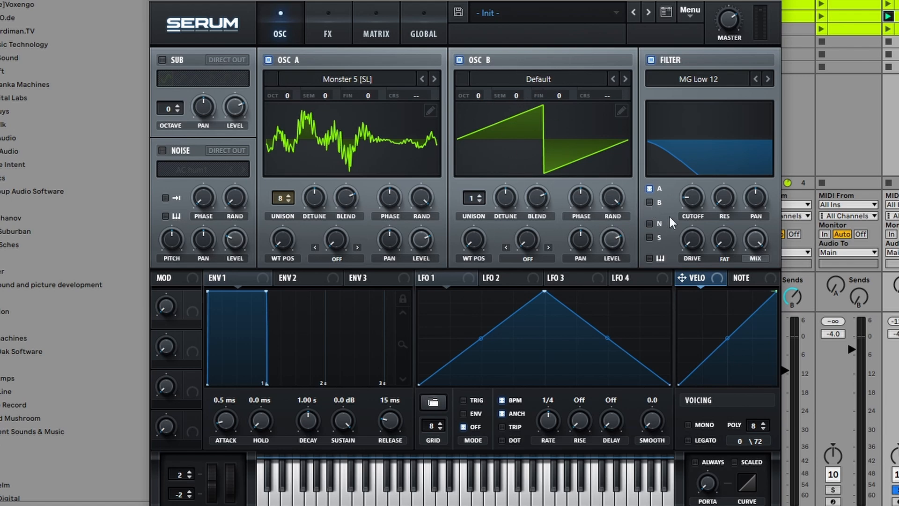
pyautogui.click(649, 202)
pyautogui.moveTo(684, 197); pyautogui.dragTo(637, 197)
pyautogui.moveTo(688, 211); pyautogui.dragTo(710, 224)
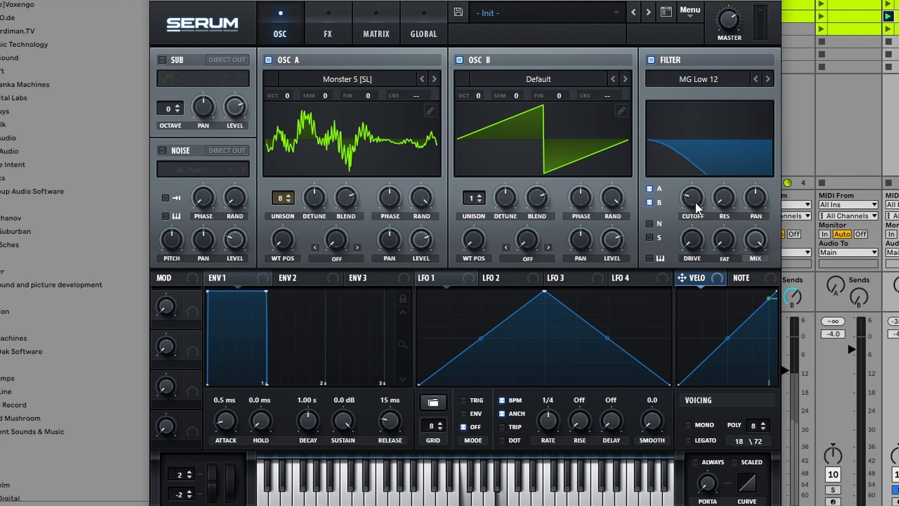
pyautogui.moveTo(667, 163); pyautogui.dragTo(703, 146)
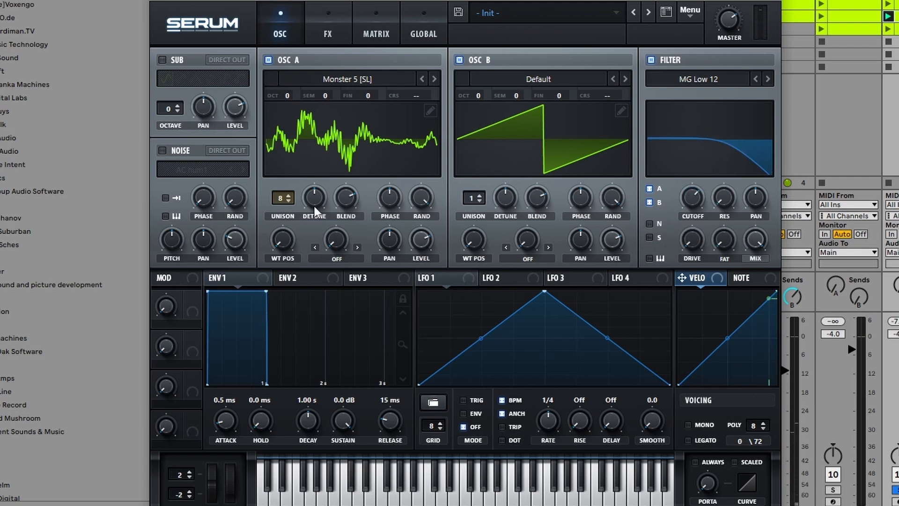
# Step: Set oscillator B's unison to 7 voices and lower the filter cutoff slightly
pyautogui.moveTo(478, 202); pyautogui.dragTo(487, 140)
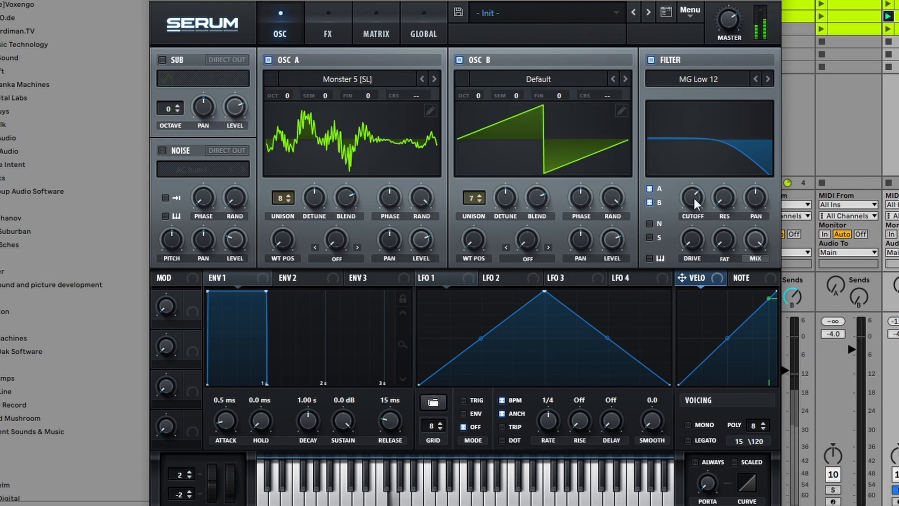
pyautogui.moveTo(693, 198)
pyautogui.mouseDown()
pyautogui.moveTo(691, 225)
pyautogui.moveTo(689, 189)
pyautogui.moveTo(692, 201)
pyautogui.mouseUp()
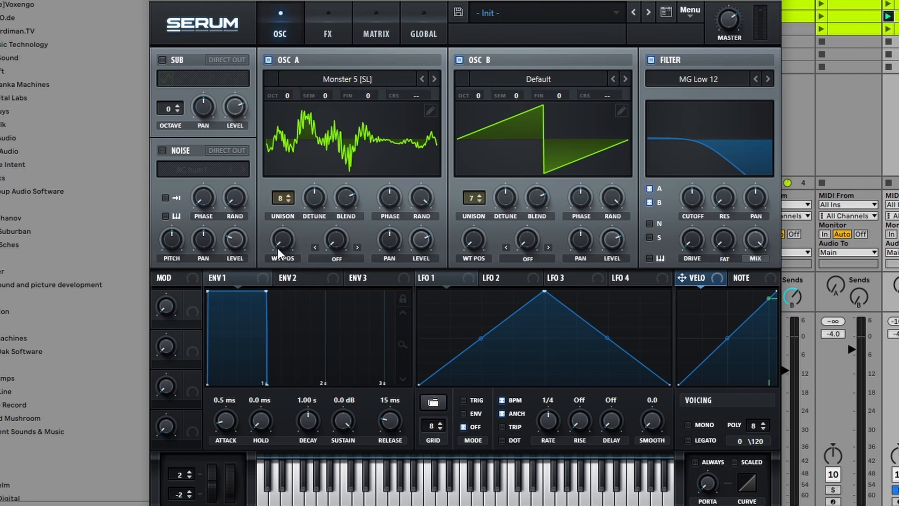
# Step: Raise oscillator A's wavetable position and adjust the detune and blend of both oscillators, with a lower filter cutoff
pyautogui.moveTo(280, 253); pyautogui.dragTo(265, 53)
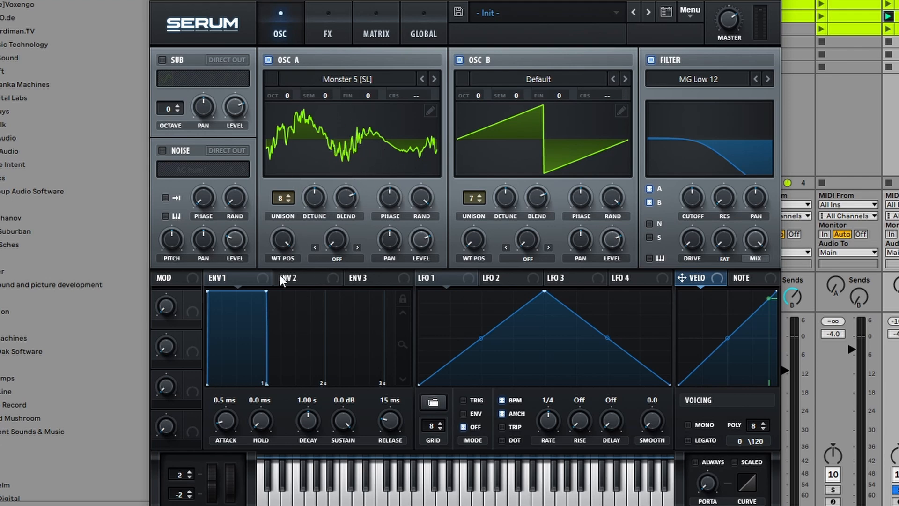
pyautogui.moveTo(326, 201); pyautogui.dragTo(323, 241)
pyautogui.moveTo(346, 206); pyautogui.dragTo(324, 198)
pyautogui.moveTo(506, 202); pyautogui.dragTo(510, 229)
pyautogui.moveTo(540, 204); pyautogui.dragTo(509, 206)
pyautogui.moveTo(320, 213)
pyautogui.mouseDown()
pyautogui.moveTo(296, 121)
pyautogui.moveTo(305, 100)
pyautogui.moveTo(313, 230)
pyautogui.mouseUp()
pyautogui.moveTo(692, 209); pyautogui.dragTo(696, 237)
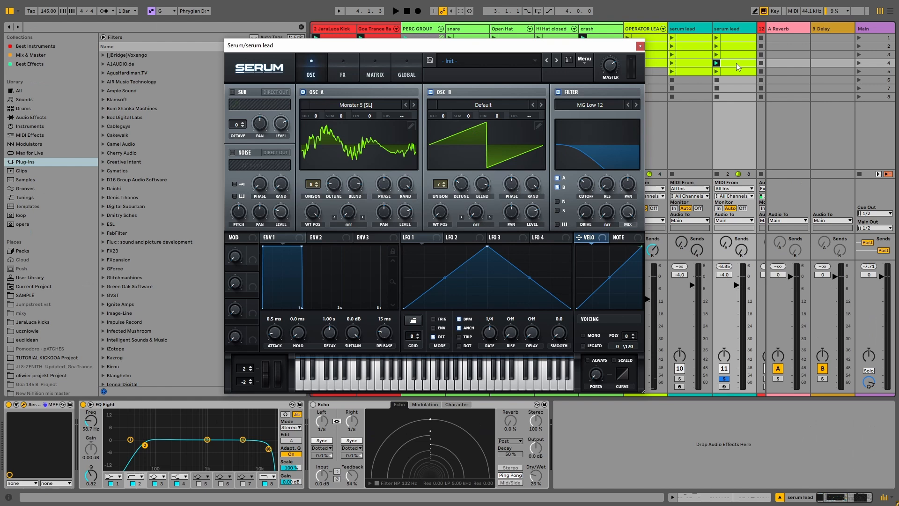
# Step: Open the duplicated track's scene 4 clip in the piano roll to examine its notes
pyautogui.doubleClick(734, 62)
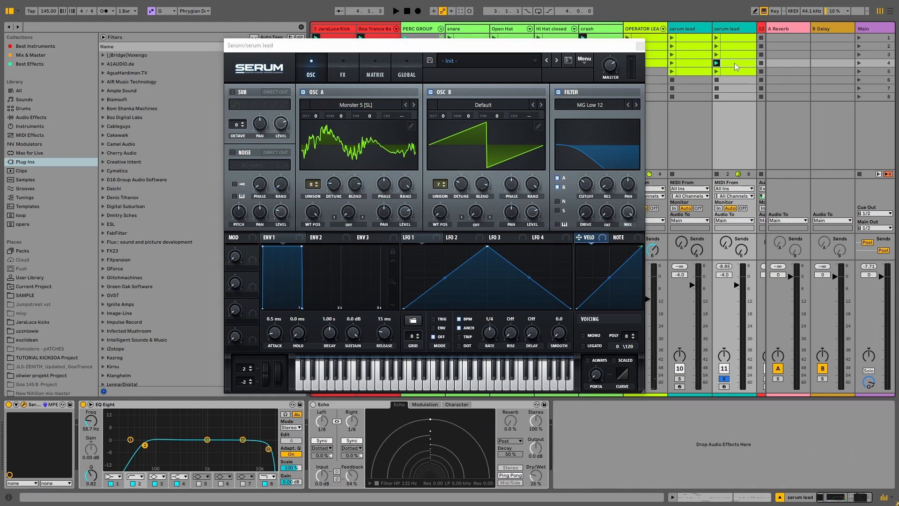
pyautogui.moveTo(546, 48); pyautogui.dragTo(819, 141)
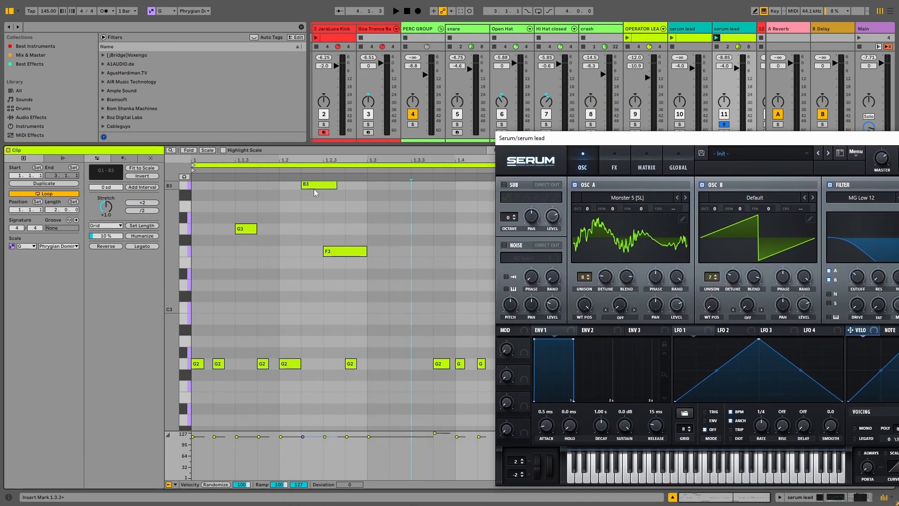
pyautogui.moveTo(680, 140); pyautogui.dragTo(385, 47)
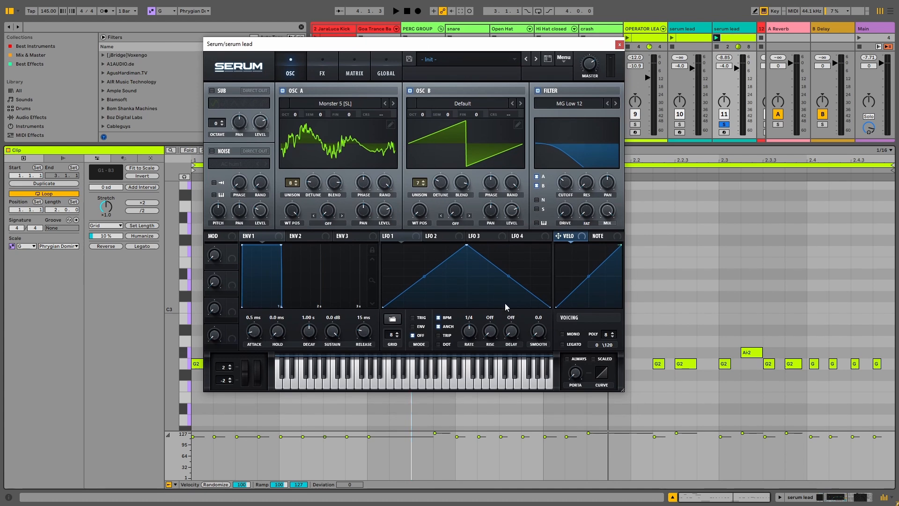
# Step: Enable mono and legato voicing, adjust the portamento time and move the Serum window aside
pyautogui.click(562, 334)
pyautogui.click(563, 345)
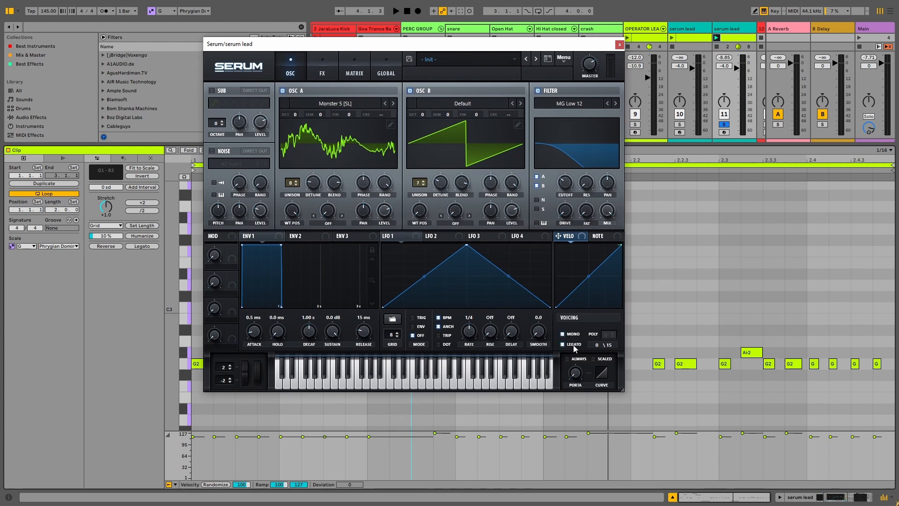
pyautogui.moveTo(577, 378)
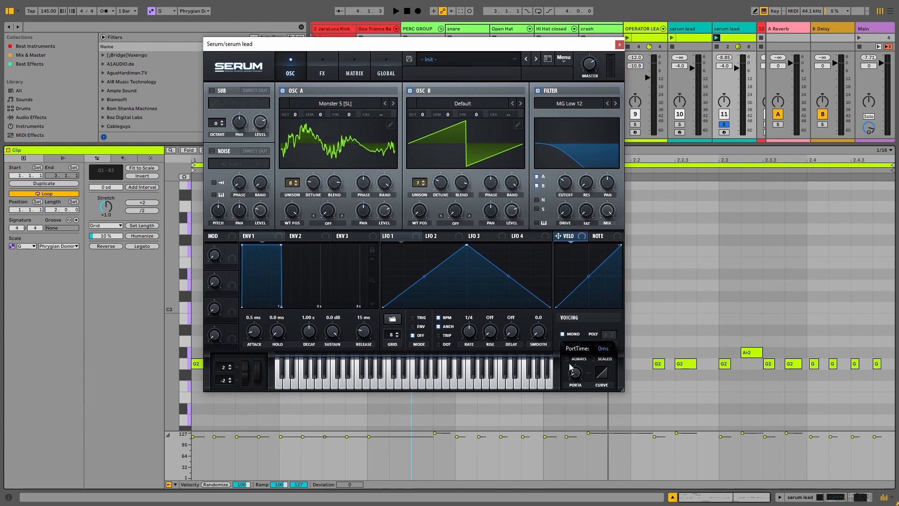
pyautogui.moveTo(560, 338); pyautogui.dragTo(555, 327)
pyautogui.moveTo(500, 49); pyautogui.dragTo(740, 71)
# Step: Play the clip, set oscillator B's octave to -1 and raise the filter cutoff
pyautogui.press('space')
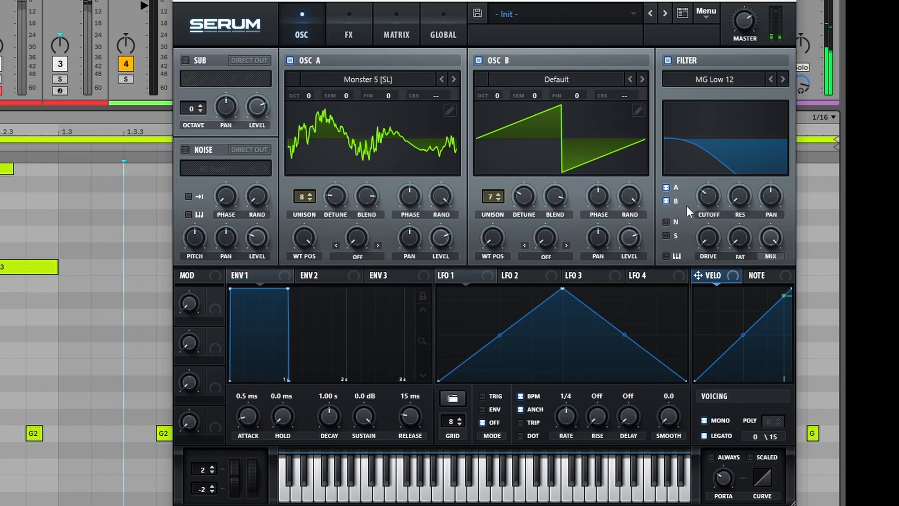
pyautogui.moveTo(801, 202)
pyautogui.moveTo(699, 190); pyautogui.dragTo(721, 224)
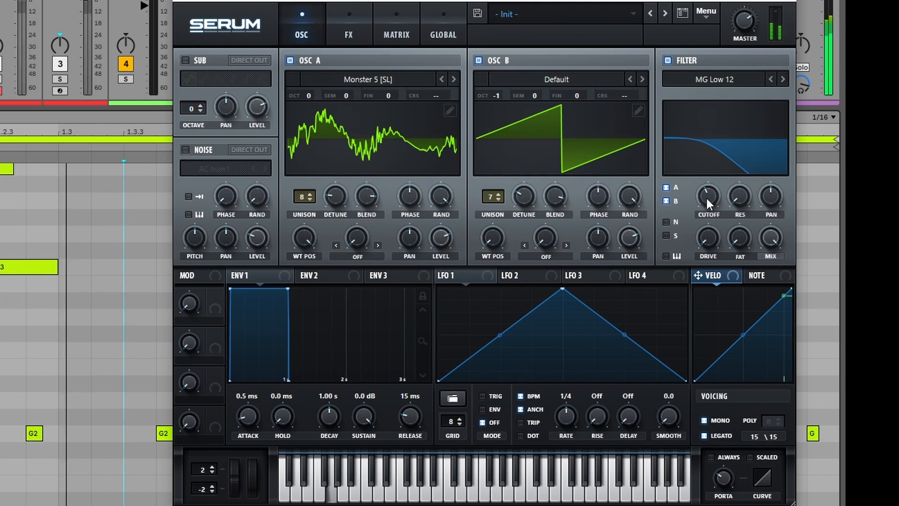
pyautogui.moveTo(707, 198); pyautogui.dragTo(739, 203)
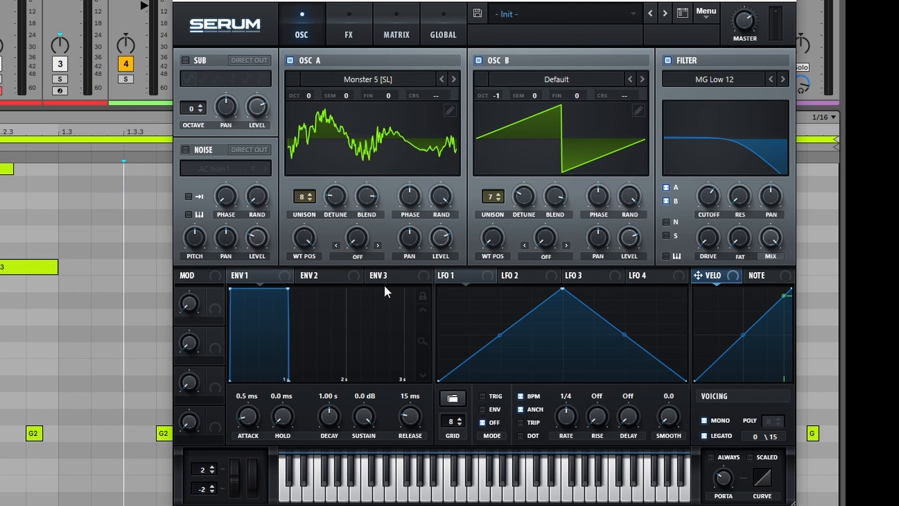
# Step: Shape Envelope 1 with a 615 ms decay and -15.1 dB sustain, and turn on the filter's key tracking
pyautogui.moveTo(290, 289); pyautogui.dragTo(265, 344)
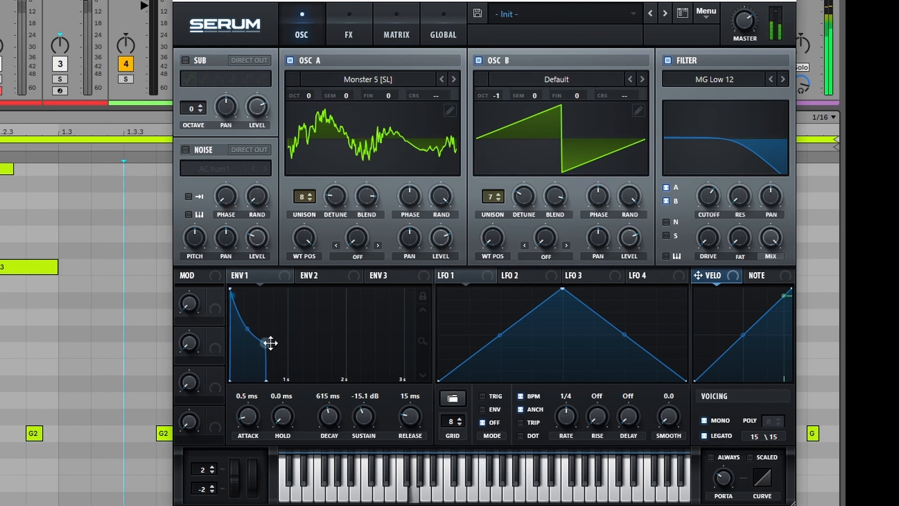
pyautogui.click(665, 256)
# Step: Turn the filter cutoff down close to its low end
pyautogui.moveTo(710, 204)
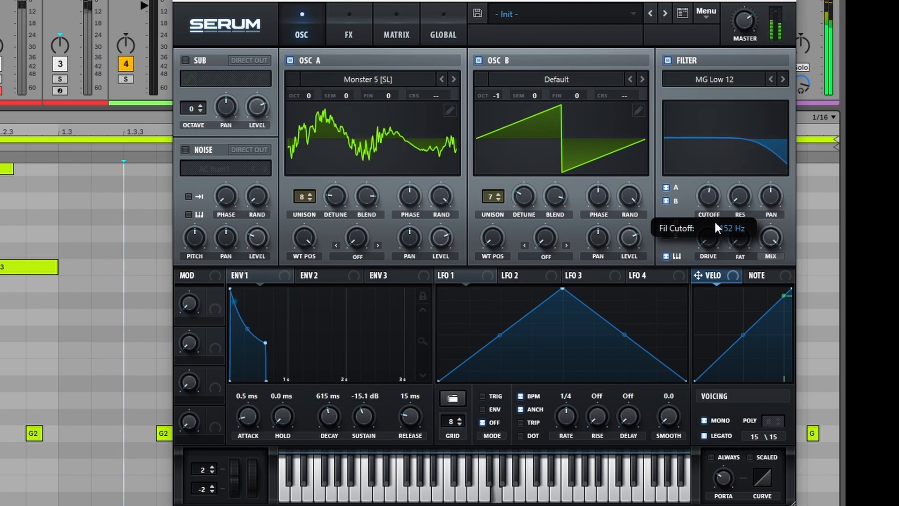
pyautogui.moveTo(709, 195); pyautogui.dragTo(722, 228)
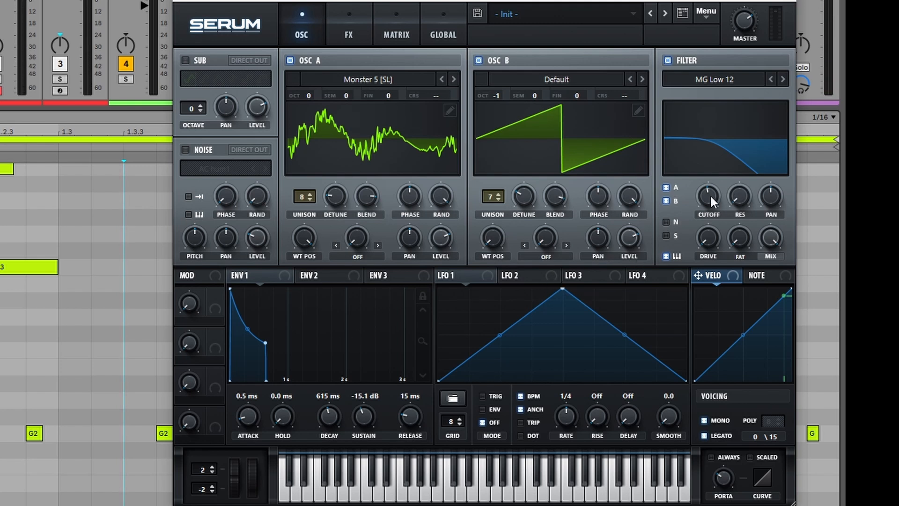
pyautogui.moveTo(710, 194); pyautogui.dragTo(740, 294)
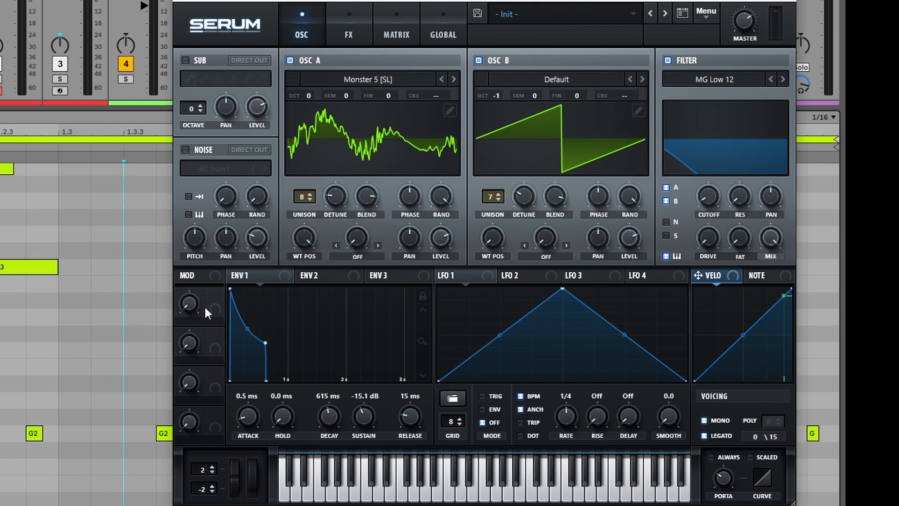
# Step: Assign Macro 1 to modulate the filter cutoff and name the macro CUTOFF
pyautogui.moveTo(214, 296); pyautogui.dragTo(235, 289)
pyautogui.moveTo(597, 181); pyautogui.dragTo(712, 215)
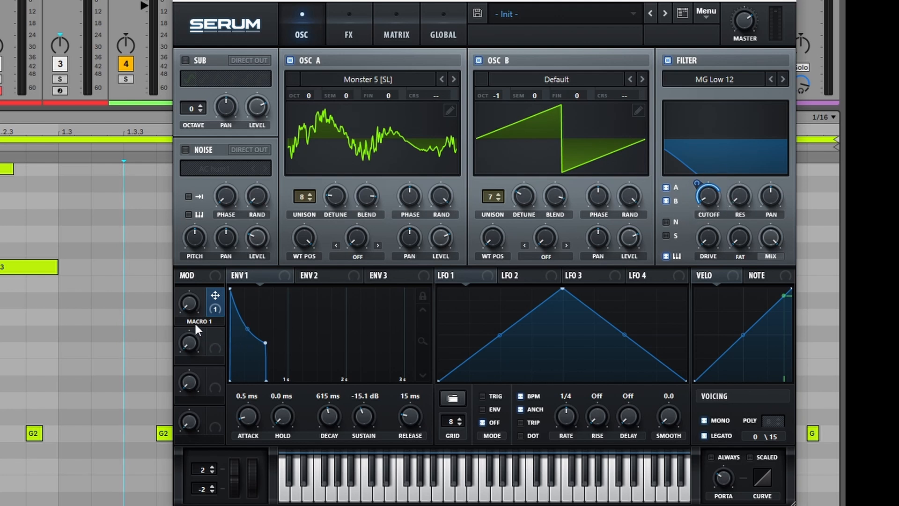
pyautogui.write('CU')
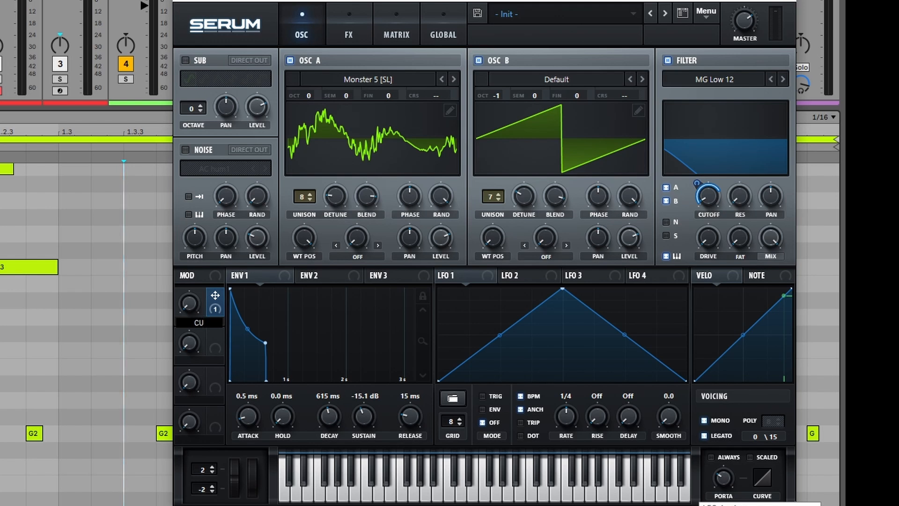
pyautogui.write('TOFF\\')
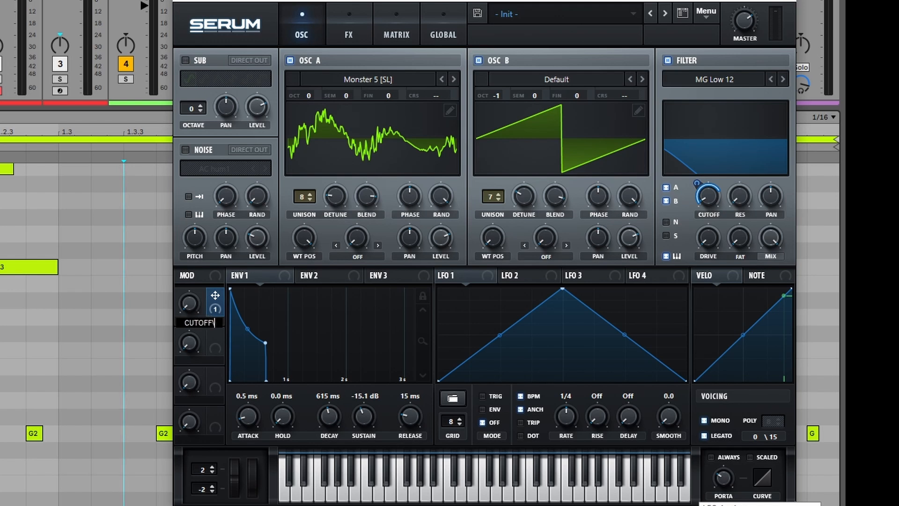
pyautogui.press('Return')
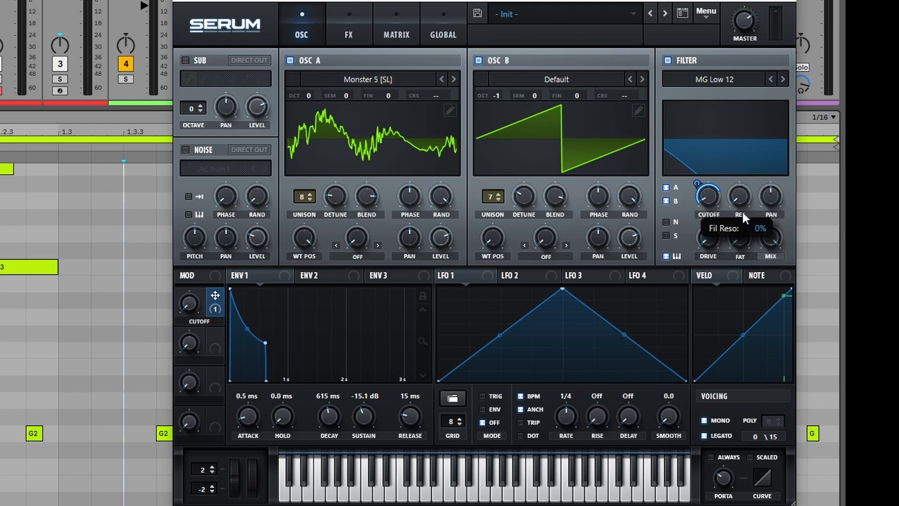
# Step: Assign Macro 2 to modulate the filter resonance
pyautogui.moveTo(215, 334); pyautogui.dragTo(741, 192)
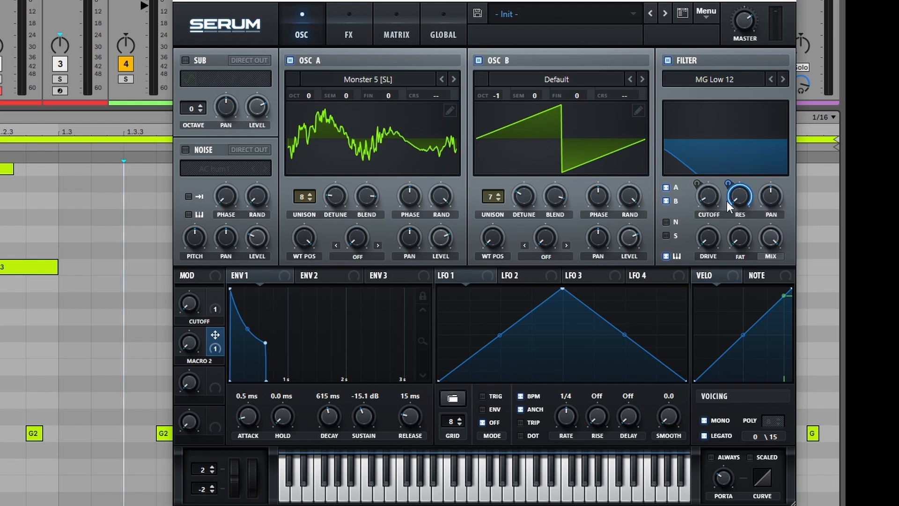
# Step: Name Macro 2 RESO and enter MIDI mapping mode
pyautogui.write('RESO')
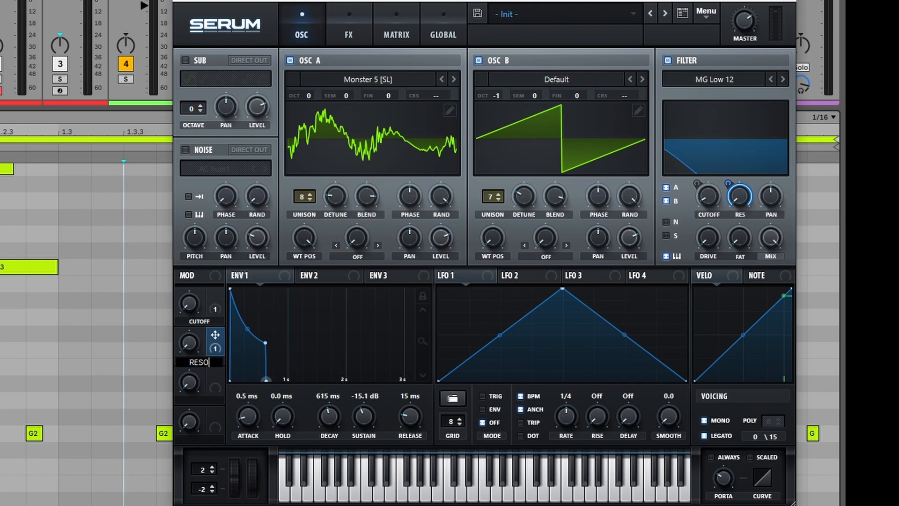
pyautogui.press('Return')
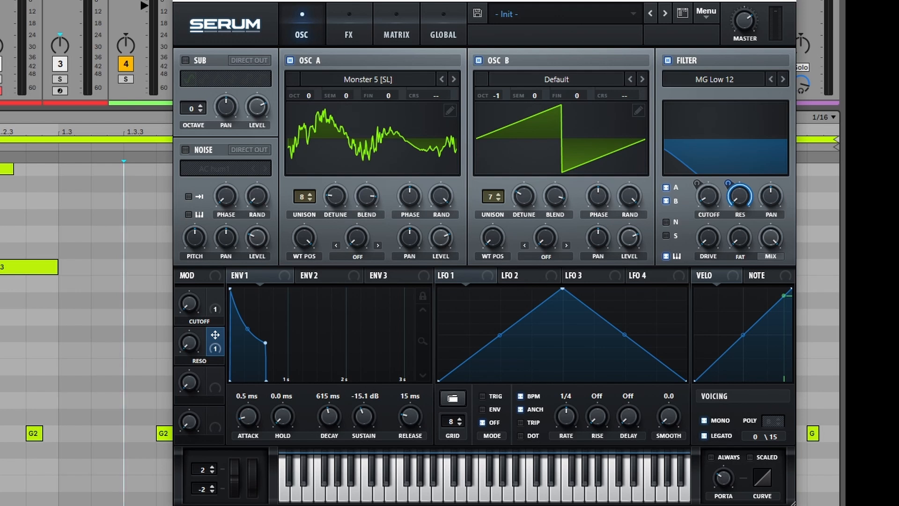
pyautogui.hotkey('ctrl', 'm')
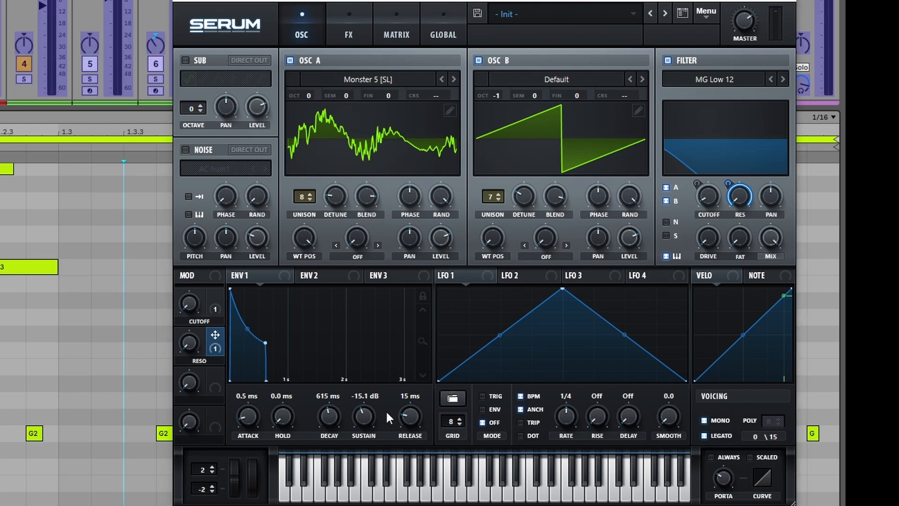
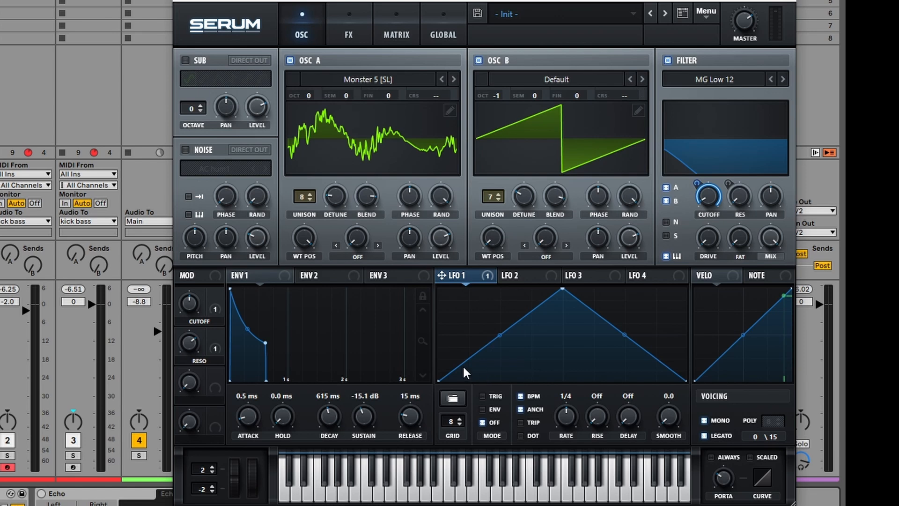
# Step: Stop playback, set LFO 1 to trigger mode, turn off its BPM sync, and lower its rate to 0.000 Hz
pyautogui.press('space')
pyautogui.click(482, 396)
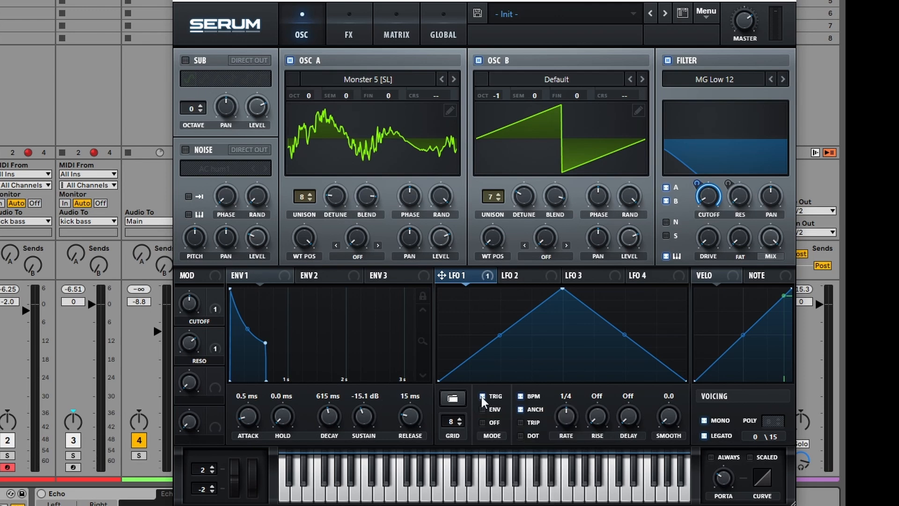
pyautogui.click(521, 396)
pyautogui.moveTo(564, 421); pyautogui.dragTo(552, 476)
pyautogui.moveTo(568, 421); pyautogui.dragTo(584, 434)
# Step: Assign Macro 3 to modulate the LFO 1 rate and name the macro LFO RATE
pyautogui.moveTo(441, 275); pyautogui.dragTo(564, 417)
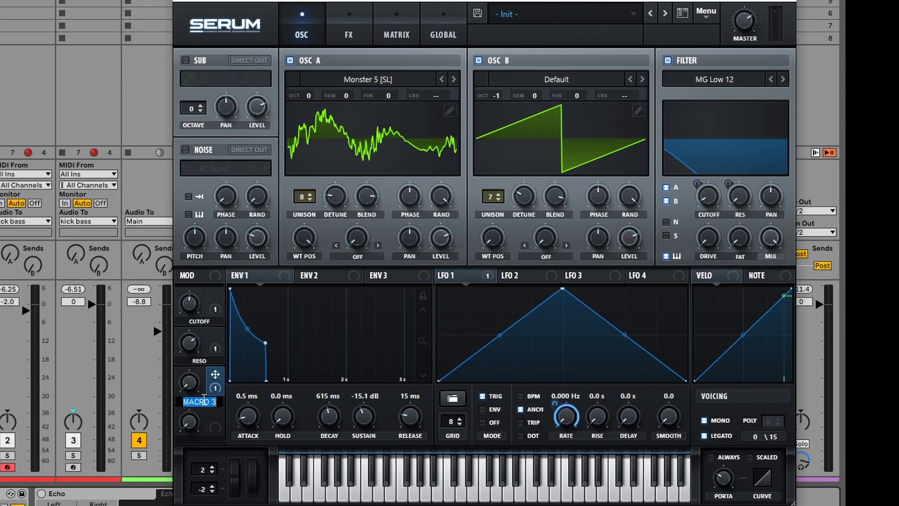
pyautogui.write('LFO RATE')
pyautogui.press('Return')
# Step: Raise the filter's drive and turn the master volume down slightly
pyautogui.moveTo(710, 242); pyautogui.dragTo(712, 183)
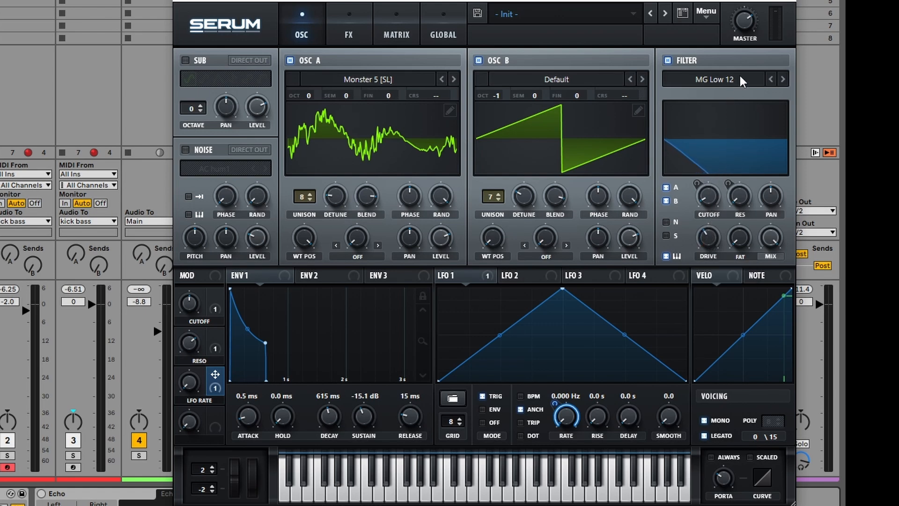
pyautogui.moveTo(743, 27); pyautogui.dragTo(746, 63)
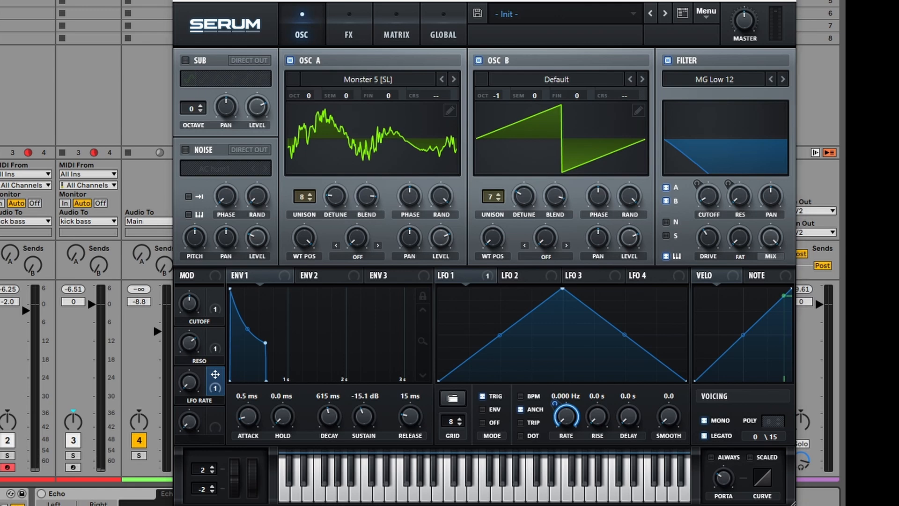
# Step: Map the LFO RATE macro to a MIDI controller and audition the lead
pyautogui.hotkey('ctrl', 'm')
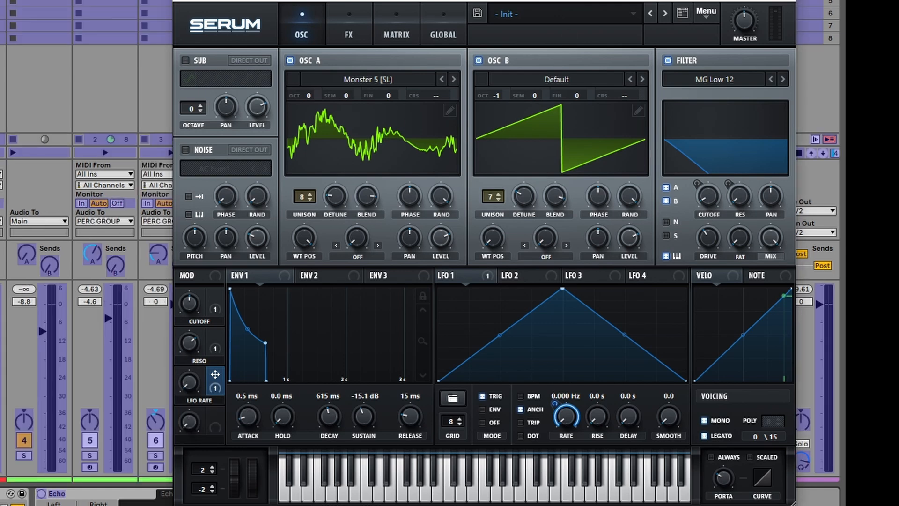
pyautogui.hotkey('ctrl', 'm')
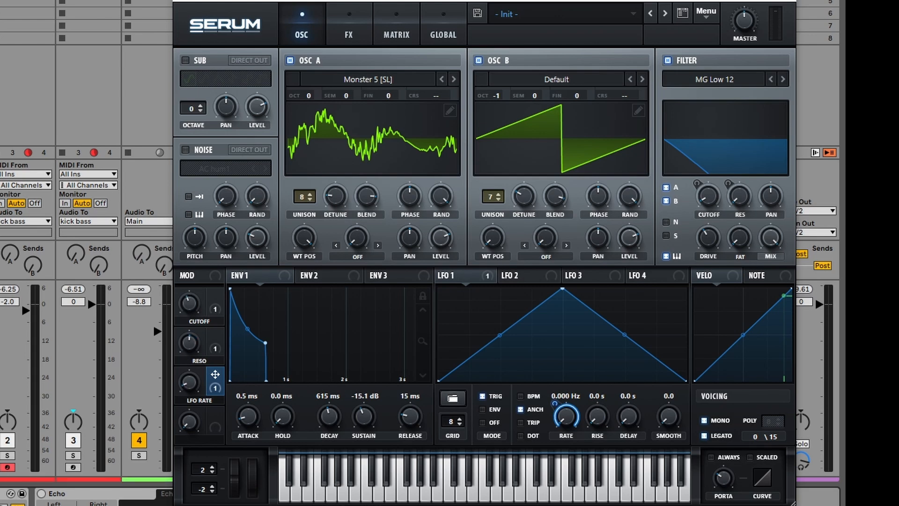
pyautogui.press('space')
# Step: Enable the effects filter and move it to the start of the effects chain
pyautogui.click(349, 26)
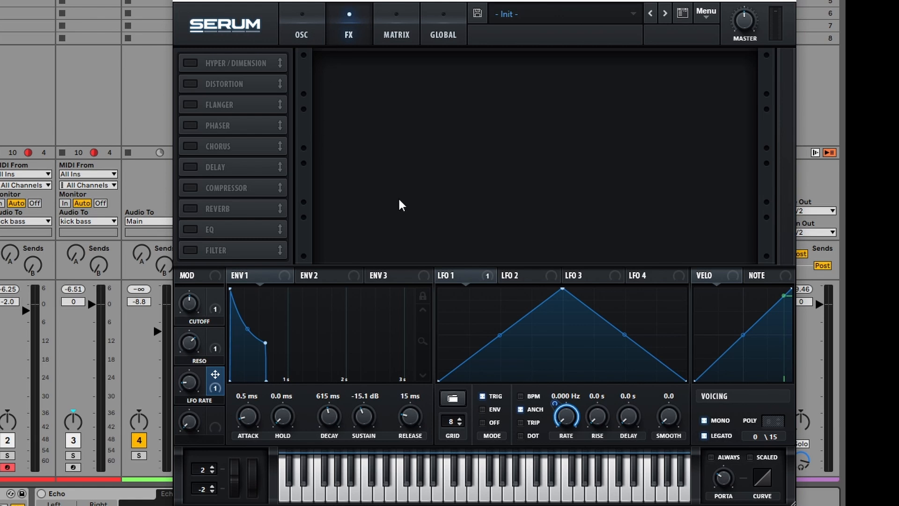
pyautogui.click(302, 33)
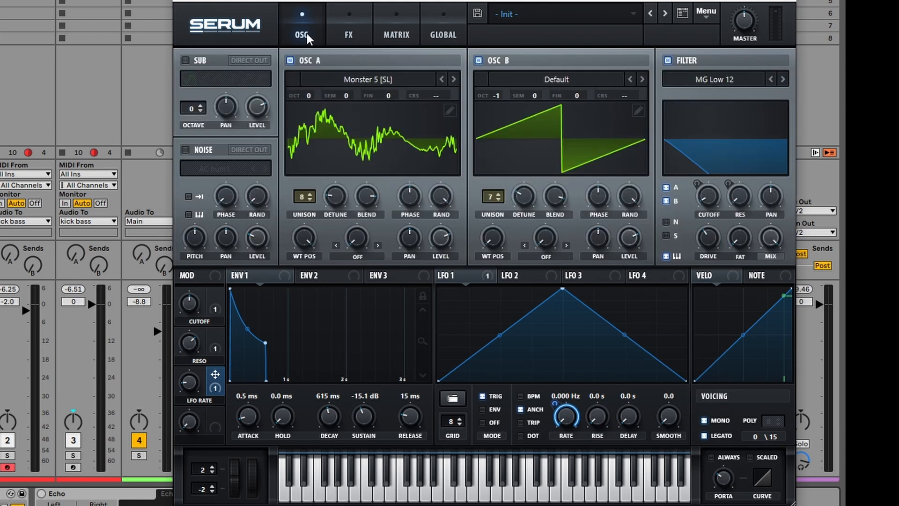
pyautogui.click(348, 37)
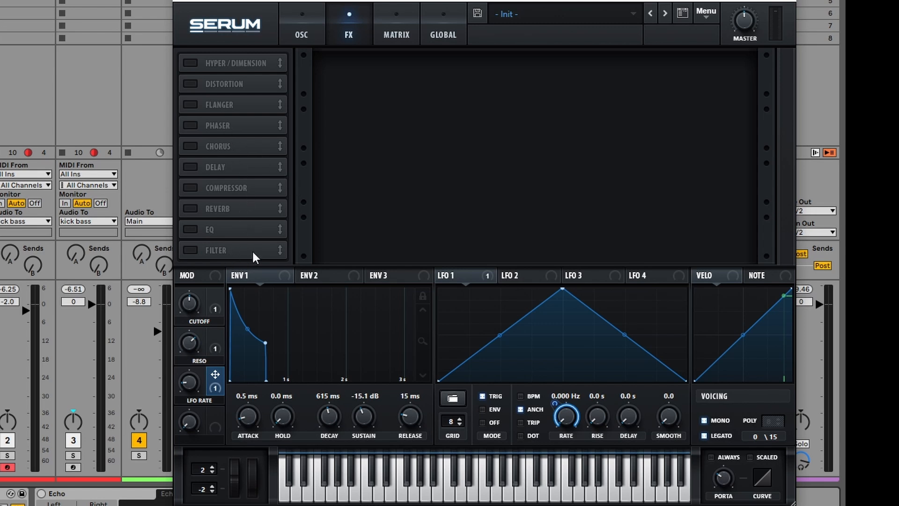
pyautogui.click(198, 251)
pyautogui.moveTo(234, 251); pyautogui.dragTo(240, 63)
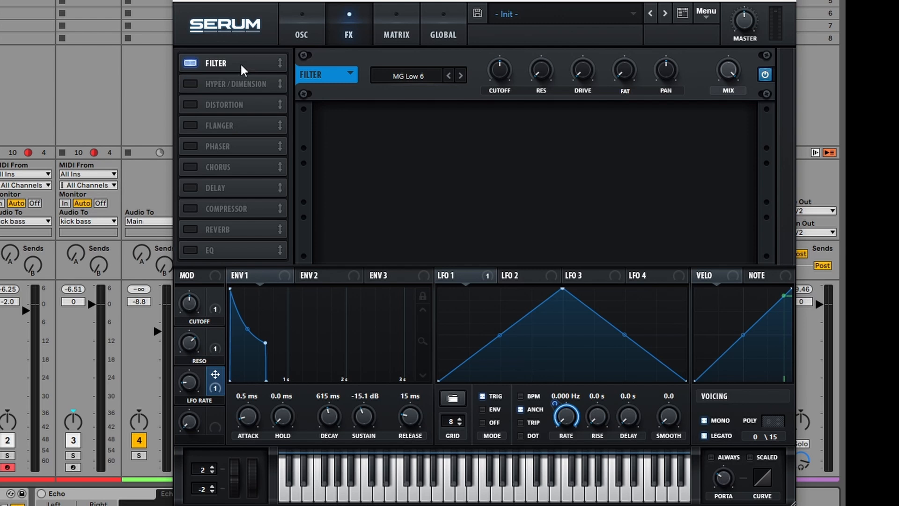
# Step: Set the effects filter type to the Cmb L6+ comb filter and turn its mix fully down
pyautogui.click(421, 80)
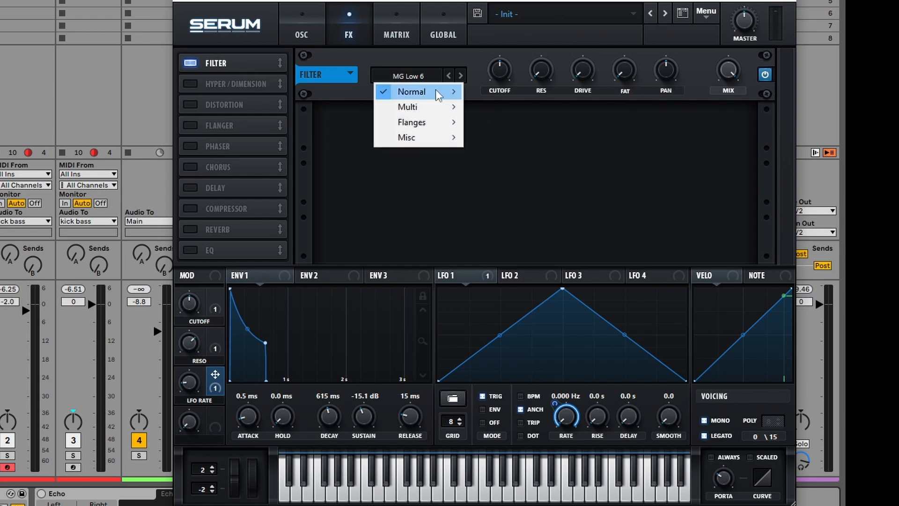
pyautogui.moveTo(441, 125)
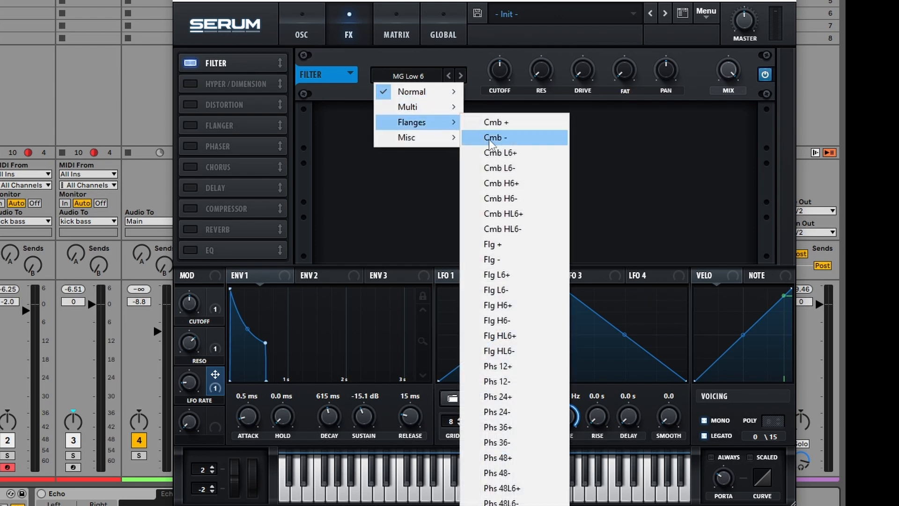
pyautogui.click(518, 156)
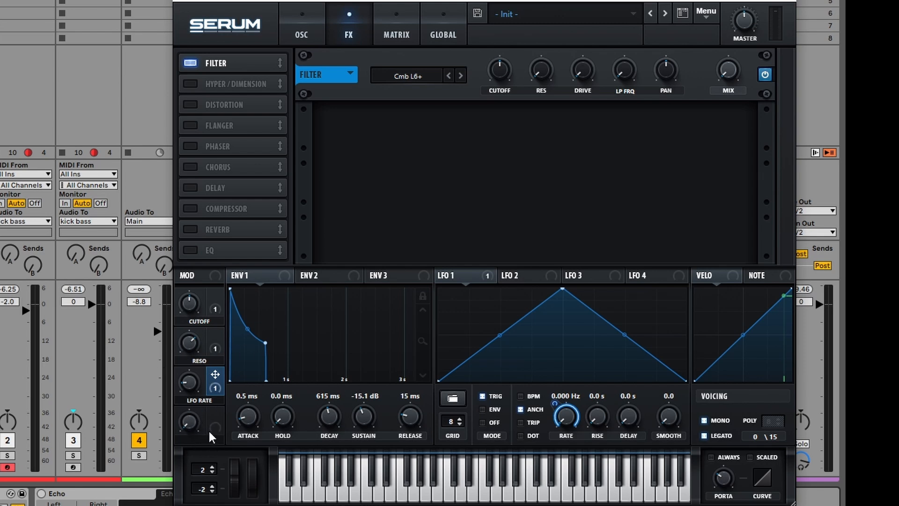
# Step: Assign Macro 4 to modulate the mix of the effects comb filter
pyautogui.moveTo(215, 414); pyautogui.dragTo(558, 167)
pyautogui.moveTo(726, 69); pyautogui.dragTo(730, 77)
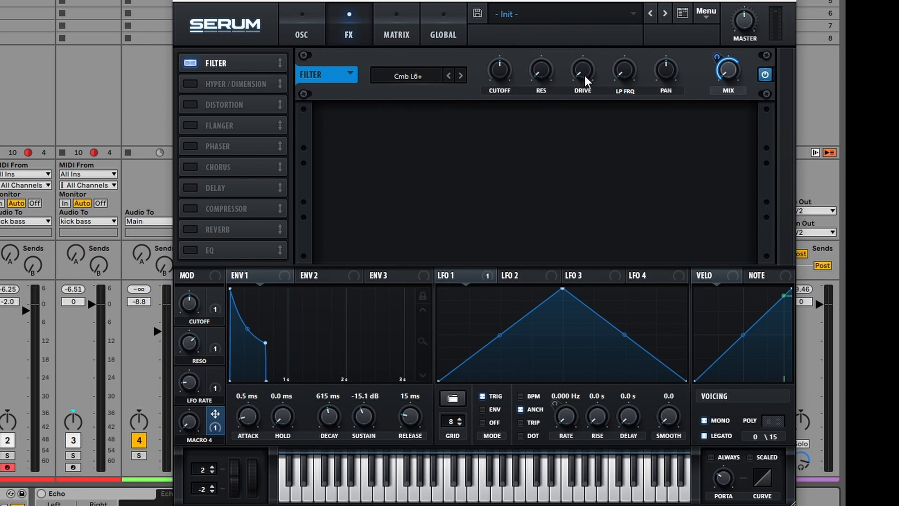
# Step: Raise the comb filter's drive, resonance and low-pass frequency, and lower its cutoff
pyautogui.moveTo(584, 74); pyautogui.dragTo(583, 33)
pyautogui.moveTo(541, 71); pyautogui.dragTo(527, 1)
pyautogui.moveTo(626, 88)
pyautogui.mouseDown()
pyautogui.moveTo(613, 33)
pyautogui.moveTo(631, 74)
pyautogui.mouseUp()
pyautogui.moveTo(504, 67); pyautogui.dragTo(523, 133)
pyautogui.moveTo(501, 71); pyautogui.dragTo(503, 66)
pyautogui.moveTo(502, 60)
pyautogui.mouseDown()
pyautogui.moveTo(498, 41)
pyautogui.moveTo(501, 53)
pyautogui.mouseUp()
# Step: Assign the CUTOFF macro to also modulate the comb filter's cutoff
pyautogui.moveTo(214, 311); pyautogui.dragTo(244, 229)
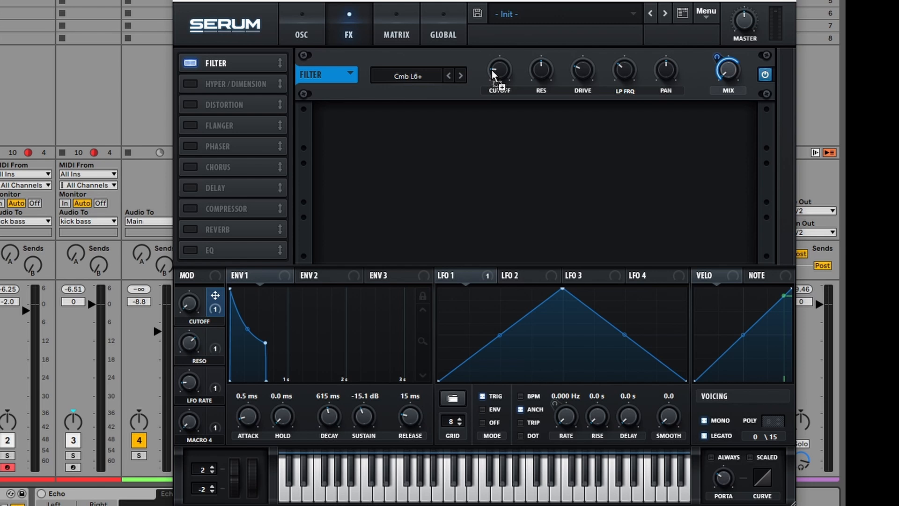
pyautogui.moveTo(493, 69); pyautogui.dragTo(495, 70)
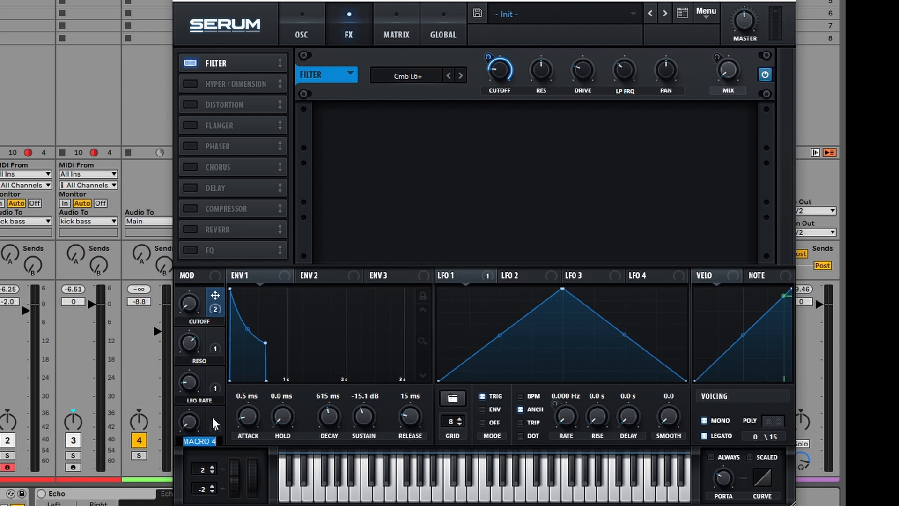
# Step: Name Macro 4 COMB FIILTER
pyautogui.rightClick(729, 67)
pyautogui.click(632, 153)
pyautogui.write('COMB FIILTER')
pyautogui.press('Return')
# Step: Map the COMB FIILTER macro to a MIDI controller
pyautogui.hotkey('ctrl', 'm')
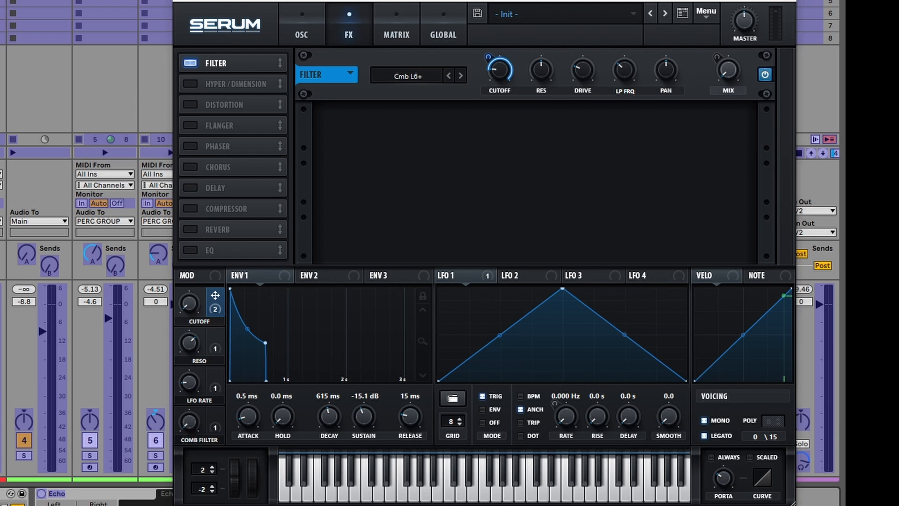
pyautogui.hotkey('ctrl', 'm')
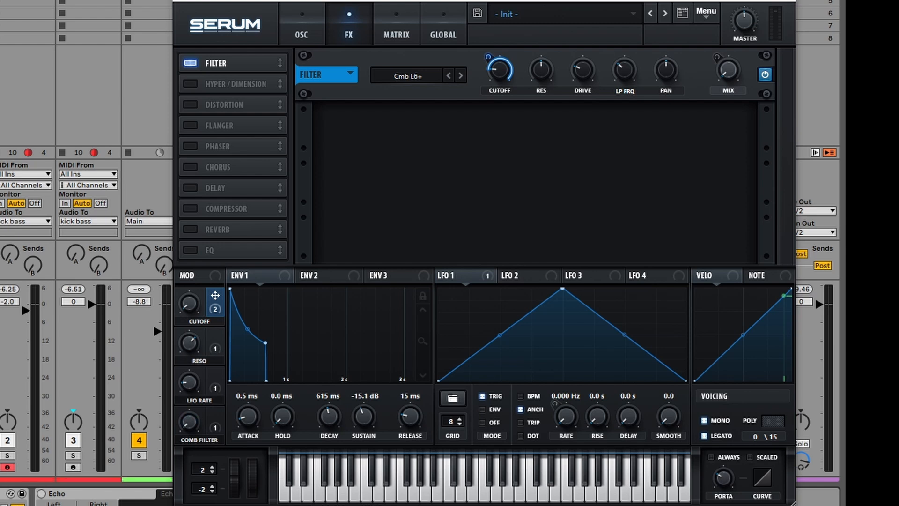
pyautogui.hotkey('ctrl', 'm')
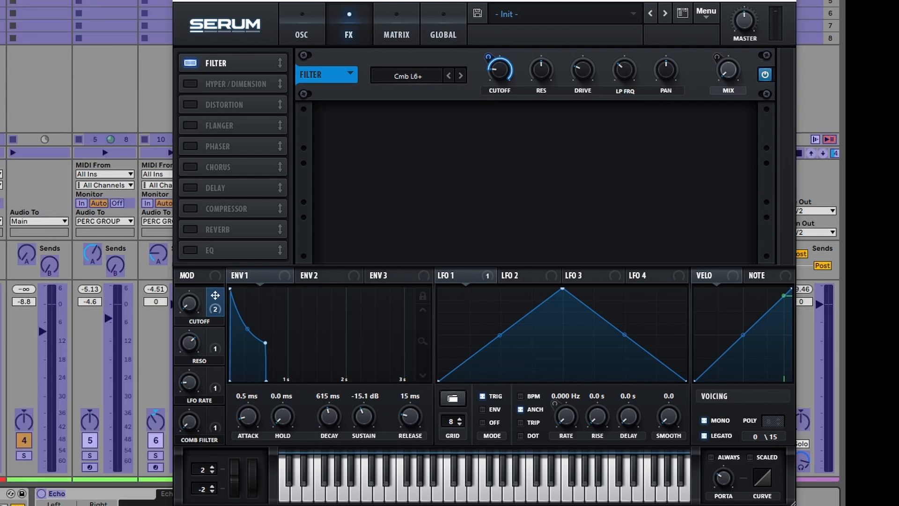
pyautogui.hotkey('ctrl', 'm')
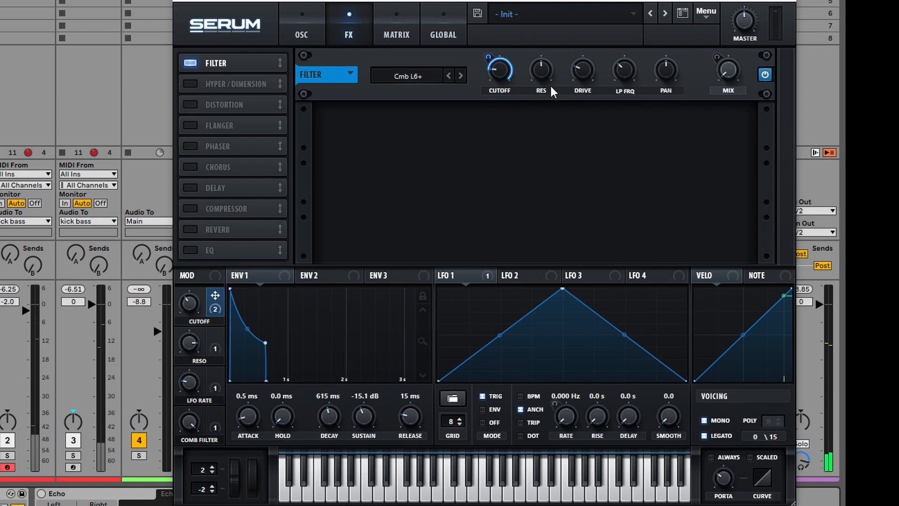
# Step: Fine-tune the comb filter by raising its resonance and low-pass frequency while auditioning the lead
pyautogui.moveTo(543, 80); pyautogui.dragTo(550, 36)
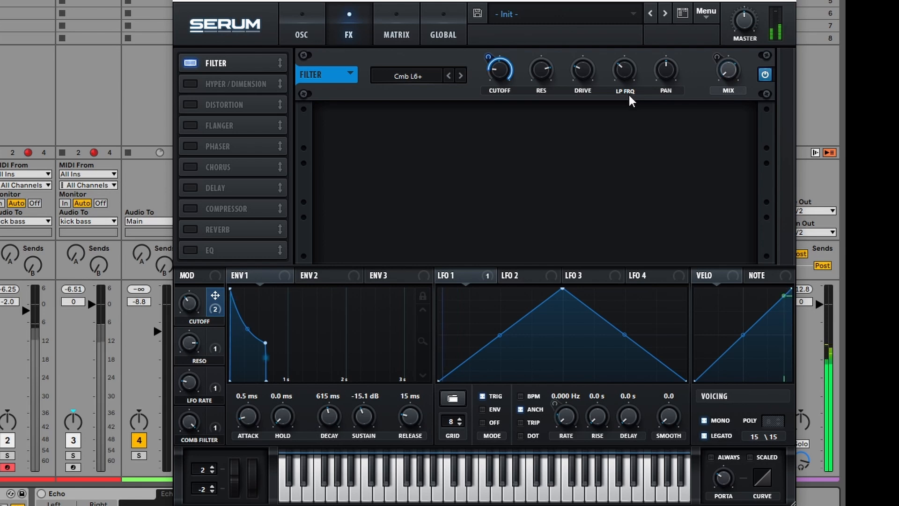
pyautogui.moveTo(629, 76); pyautogui.dragTo(639, 29)
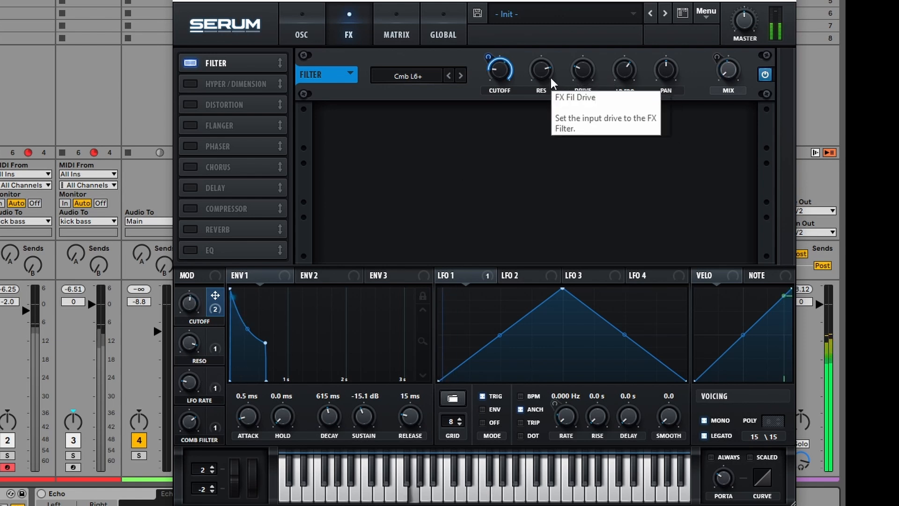
pyautogui.moveTo(550, 78); pyautogui.dragTo(539, 110)
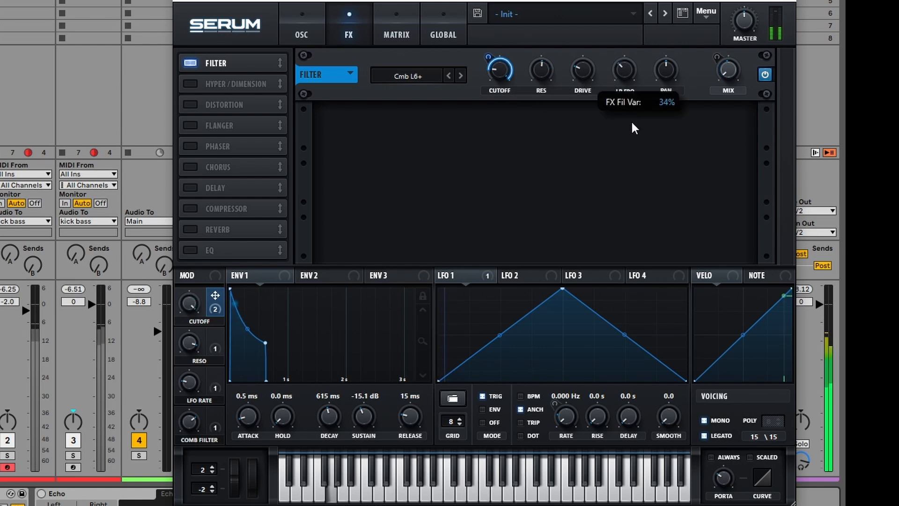
pyautogui.moveTo(632, 122); pyautogui.dragTo(629, 81)
pyautogui.moveTo(542, 70)
pyautogui.mouseDown()
pyautogui.moveTo(547, 29)
pyautogui.moveTo(558, 61)
pyautogui.moveTo(546, 87)
pyautogui.mouseUp()
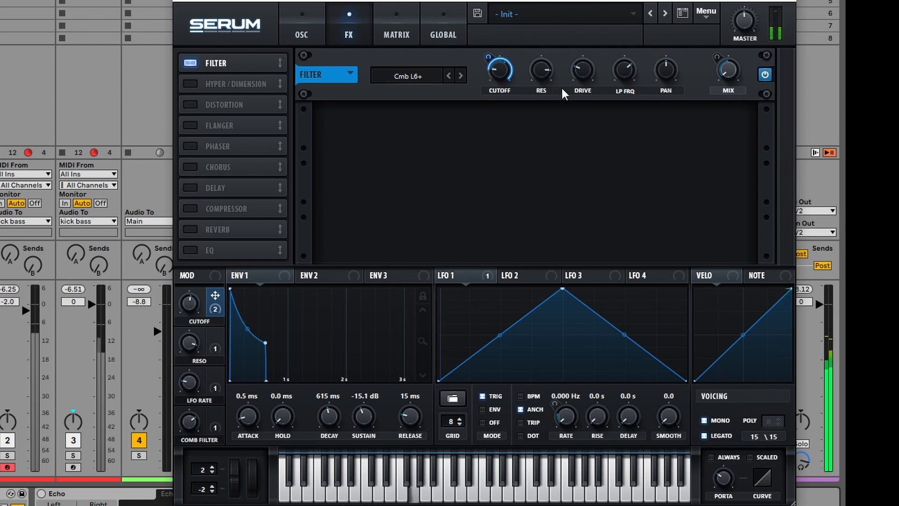
pyautogui.moveTo(551, 68); pyautogui.dragTo(551, 70)
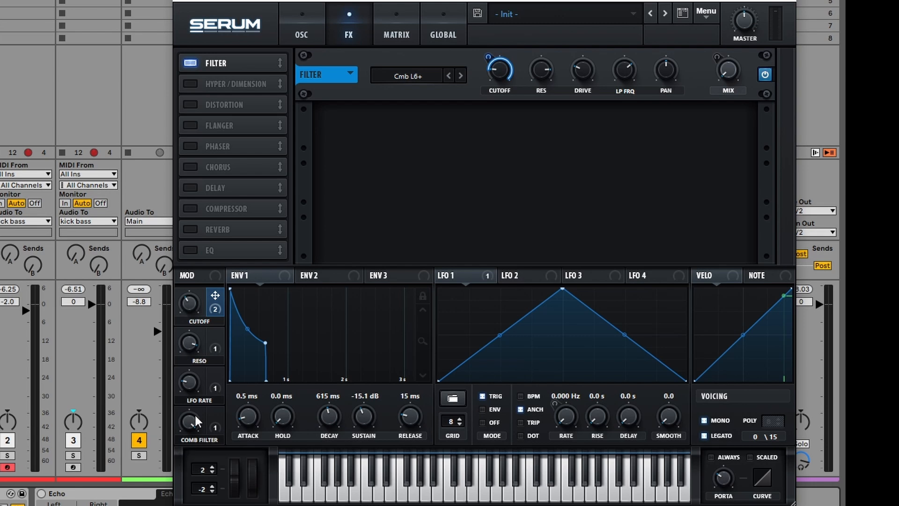
# Step: Adjust how strongly the COMB FIILTER macro modulates the comb filter's mix
pyautogui.click(213, 429)
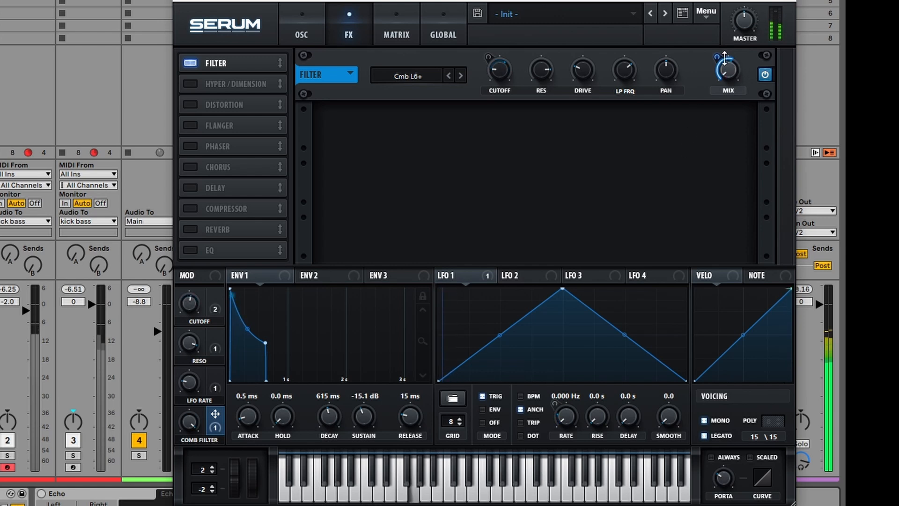
pyautogui.moveTo(728, 69)
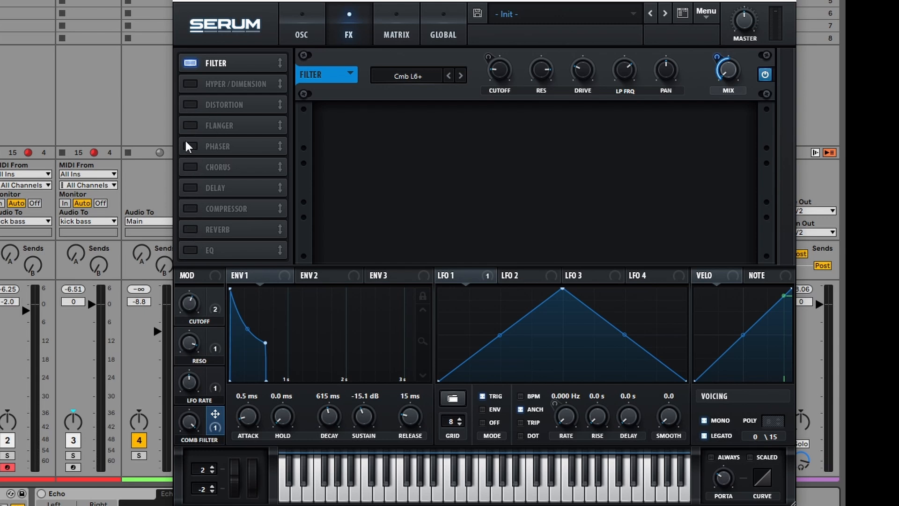
# Step: Enable the delay effect and place it directly after the filter in the effects chain
pyautogui.click(196, 183)
pyautogui.moveTo(239, 179); pyautogui.dragTo(238, 80)
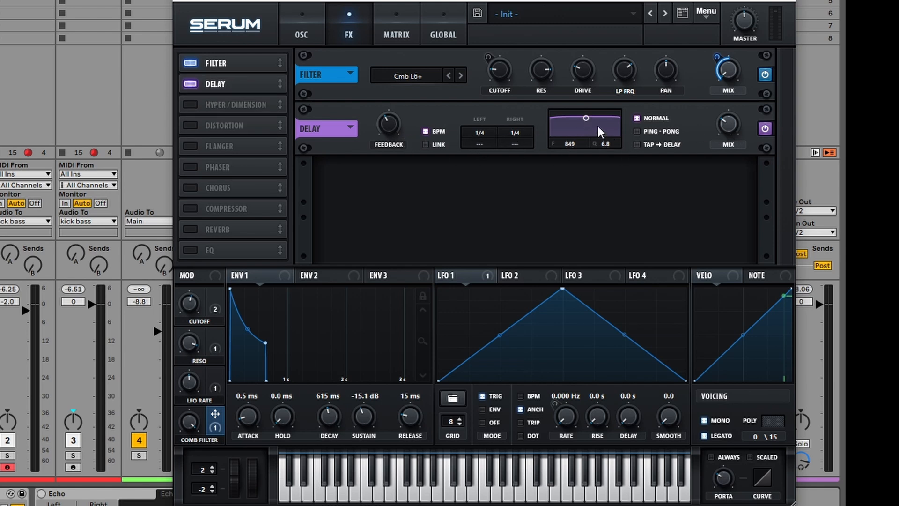
# Step: Set the delay to ping-pong with 1/8 times on both channels, filter frequency 796 and Q 3.2, and close the synth window
pyautogui.moveTo(598, 127); pyautogui.dragTo(591, 133)
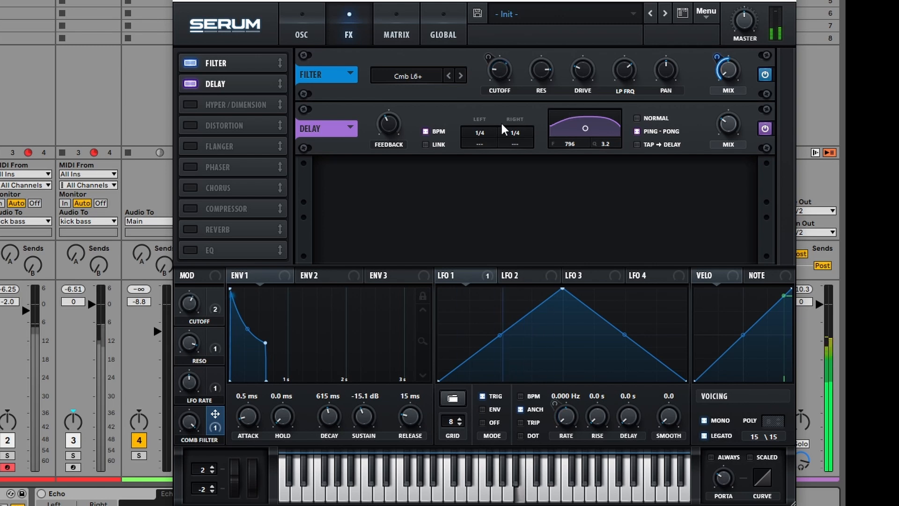
pyautogui.moveTo(483, 136); pyautogui.dragTo(518, 146)
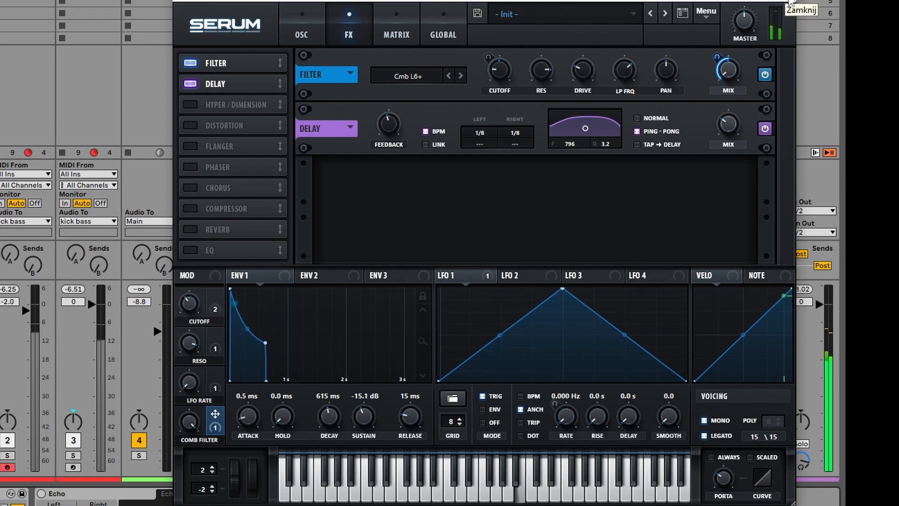
pyautogui.click(791, 2)
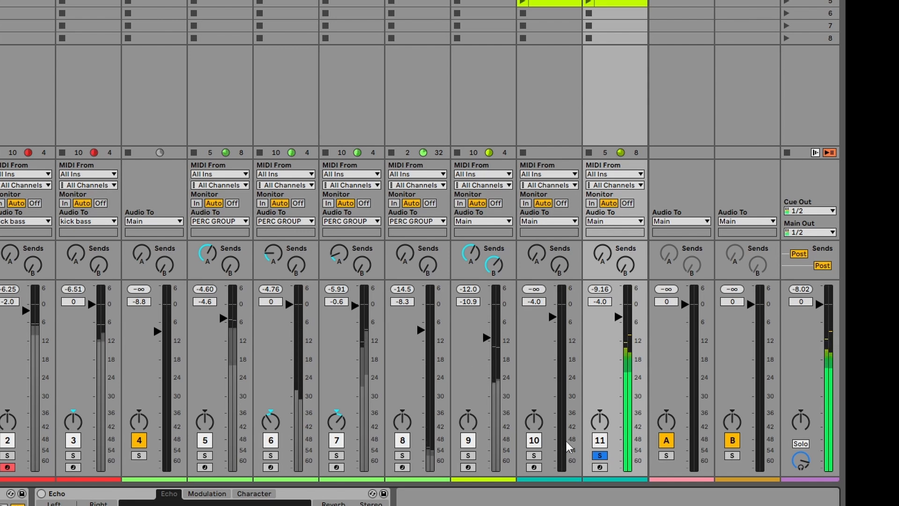
# Step: Bring the soloed serum lead track 11 back into the full mix and raise its volume to -3.4 dB
pyautogui.click(600, 455)
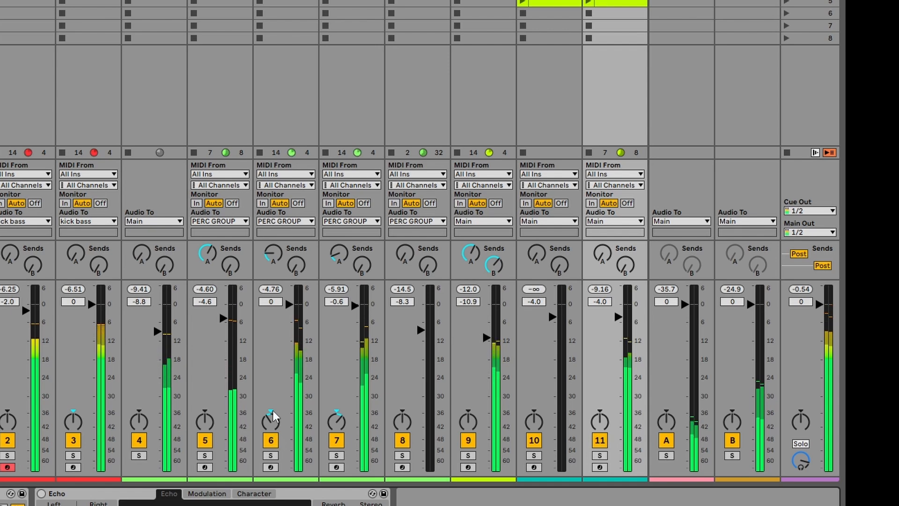
pyautogui.moveTo(618, 317); pyautogui.dragTo(618, 314)
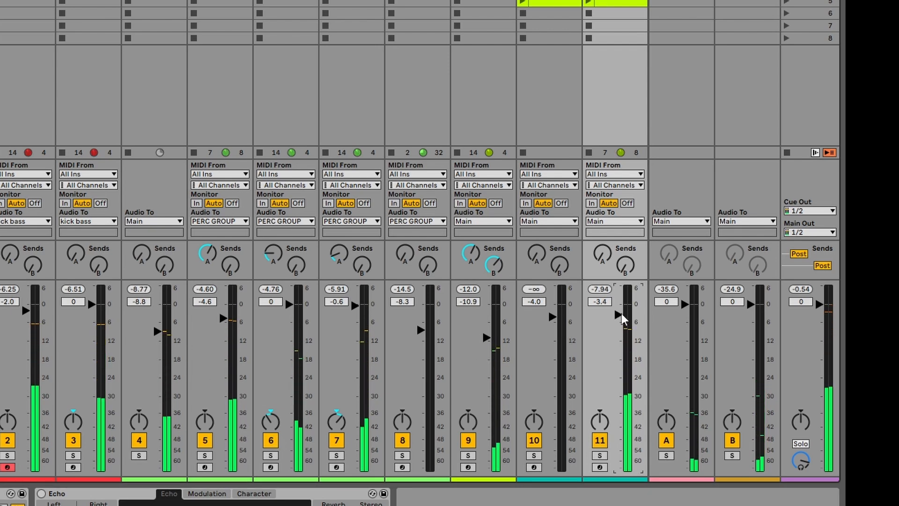
# Step: Reopen the synth, turn off the delay's BPM sync, and set its times to 107.71 ms left and 210.64 ms right
pyautogui.hotkey('ctrl', 'alt', 'p')
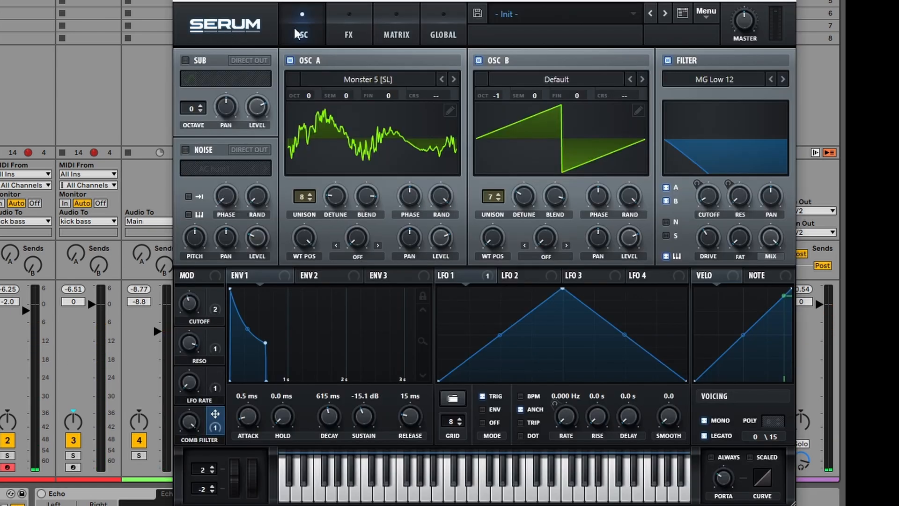
pyautogui.moveTo(383, 4); pyautogui.dragTo(181, 0)
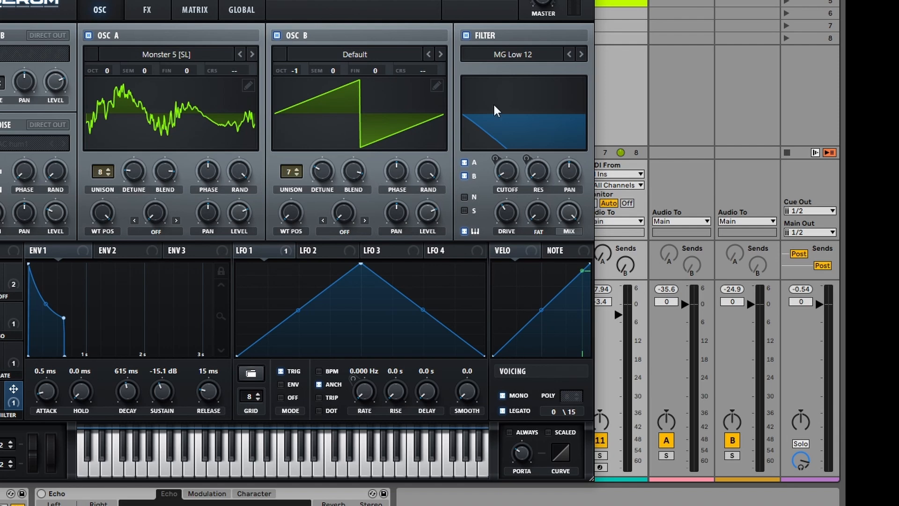
pyautogui.click(146, 10)
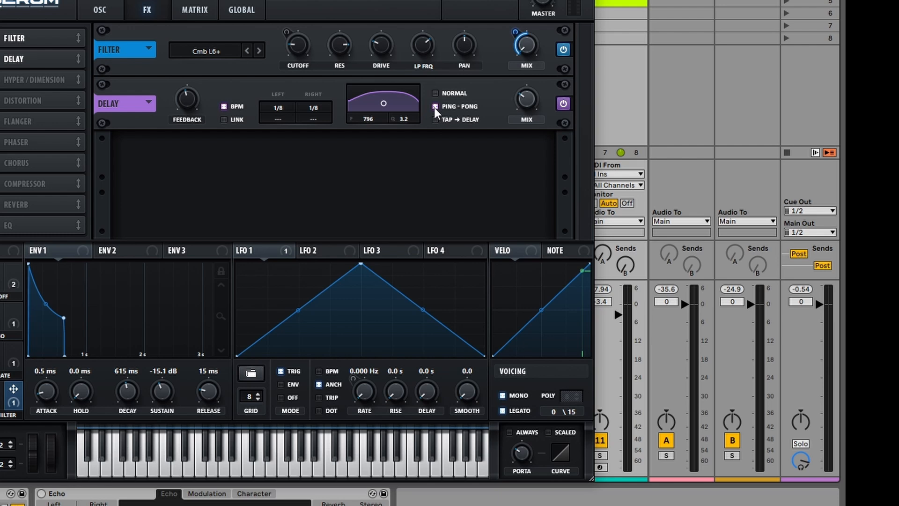
pyautogui.click(224, 106)
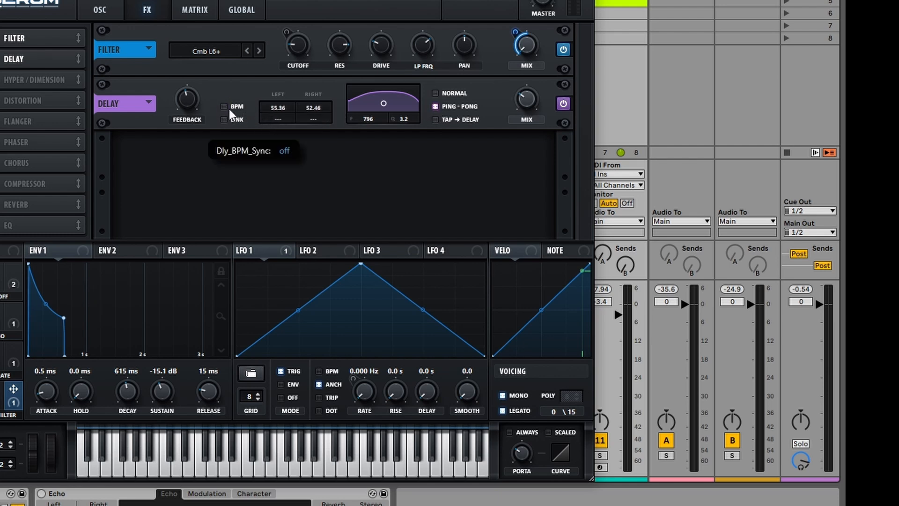
pyautogui.moveTo(281, 111); pyautogui.dragTo(283, 120)
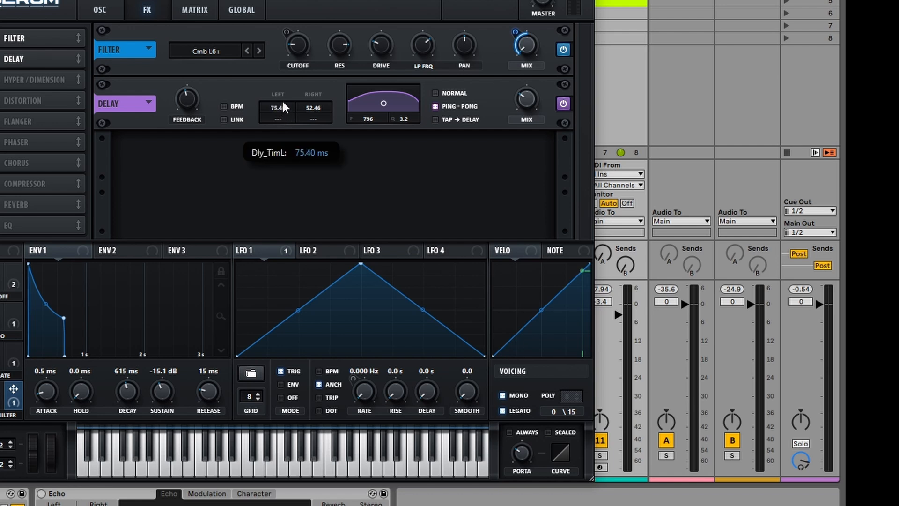
pyautogui.moveTo(282, 99); pyautogui.dragTo(285, 96)
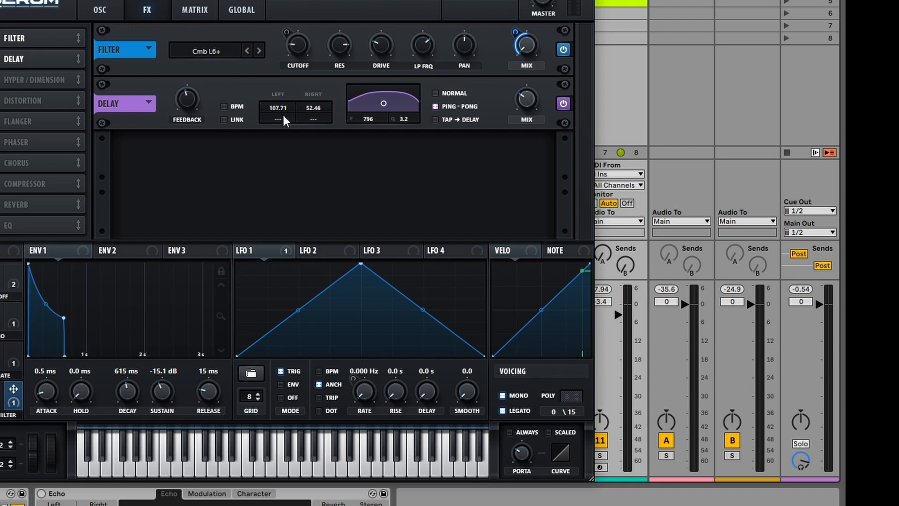
pyautogui.moveTo(313, 115); pyautogui.dragTo(322, 78)
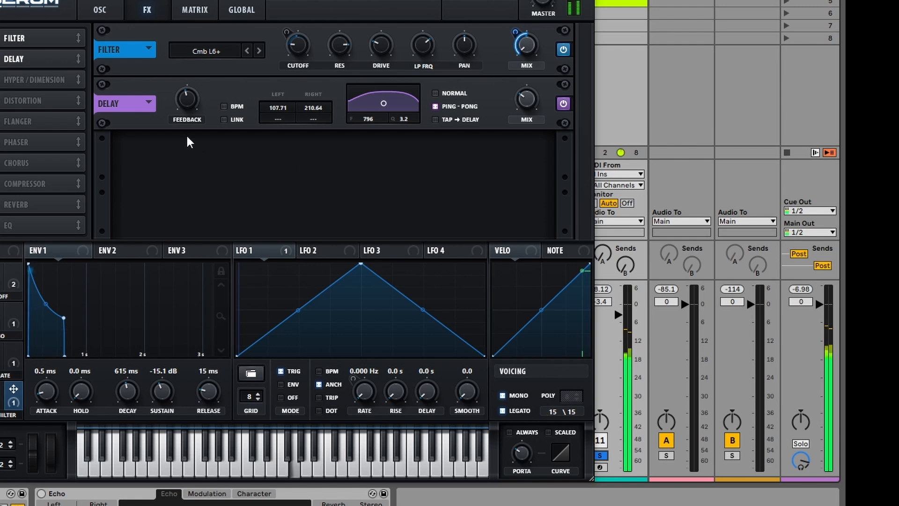
# Step: Fine-tune the delay's feedback, raise its mix, and set its filter Q to 4.9 while auditioning the lead
pyautogui.moveTo(186, 108); pyautogui.dragTo(183, 102)
pyautogui.moveTo(522, 102); pyautogui.dragTo(521, 95)
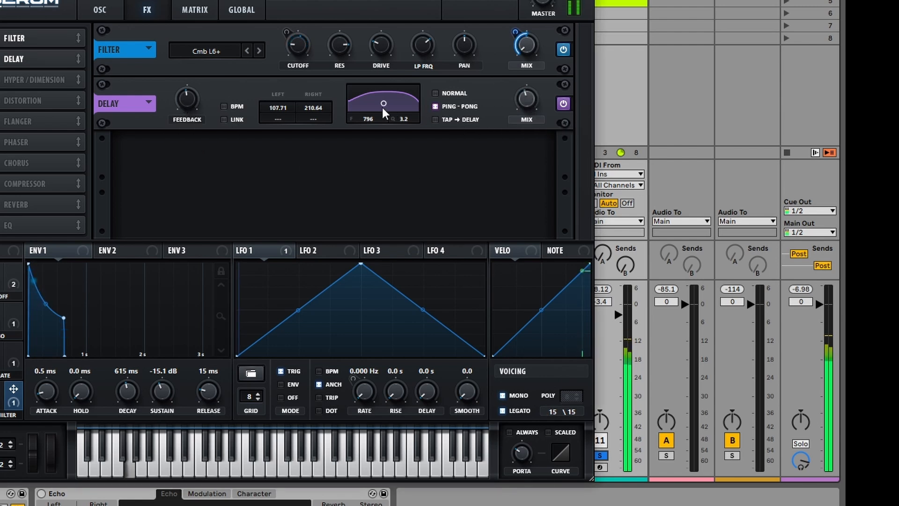
pyautogui.moveTo(384, 103); pyautogui.dragTo(384, 104)
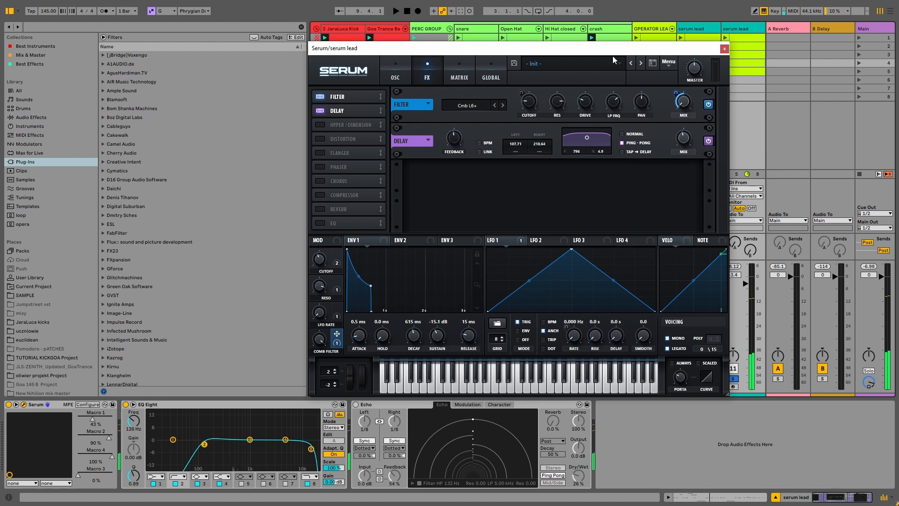
# Step: Review the finished patch's effects and oscillator settings, and close the synth window
pyautogui.moveTo(538, 51); pyautogui.dragTo(503, 51)
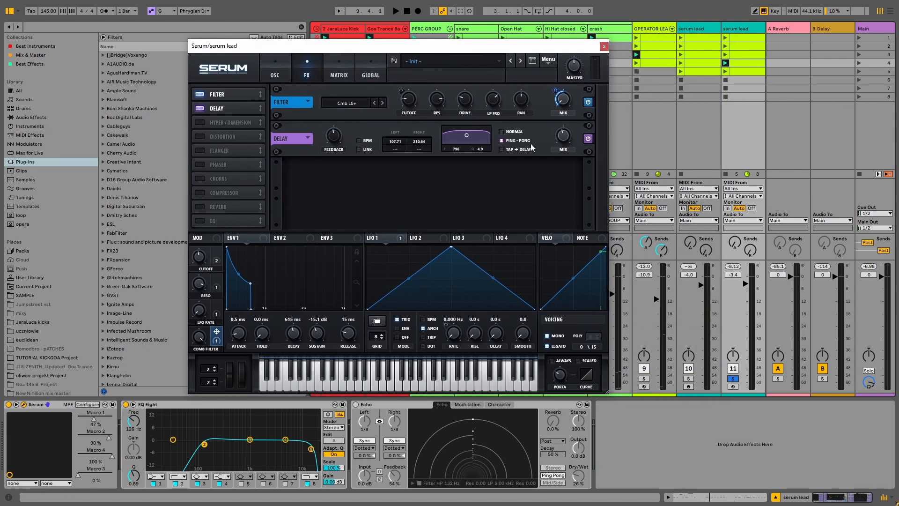
pyautogui.click(277, 75)
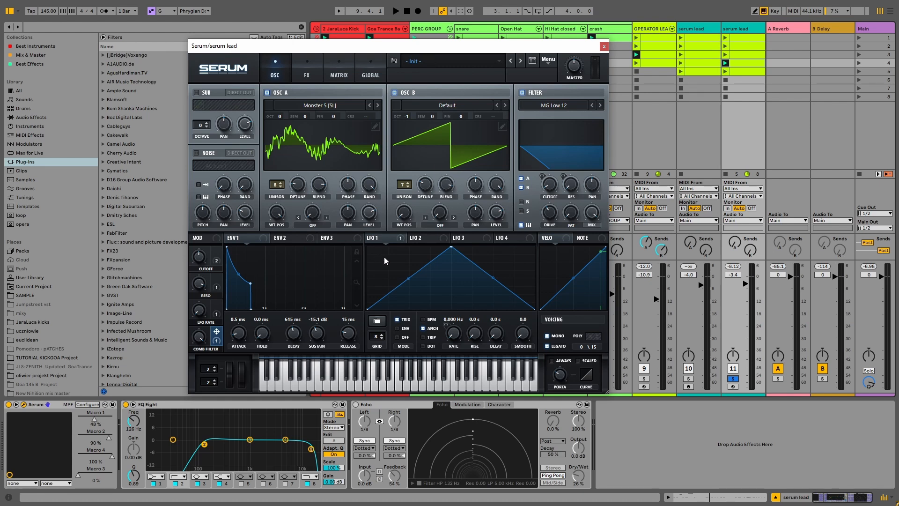
pyautogui.click(604, 46)
# Step: Unsolo serum lead track 11 and raise its volume to 2.2 dB while playing the full mix
pyautogui.click(733, 379)
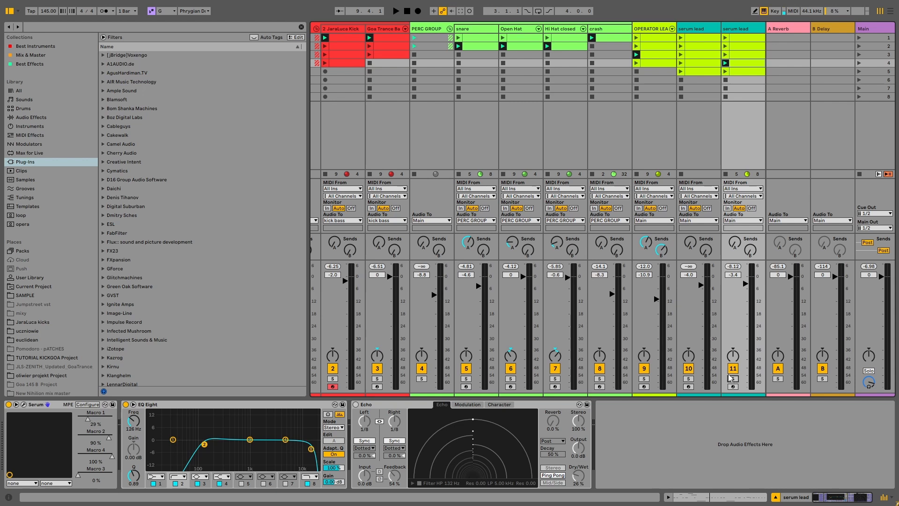
pyautogui.press('space')
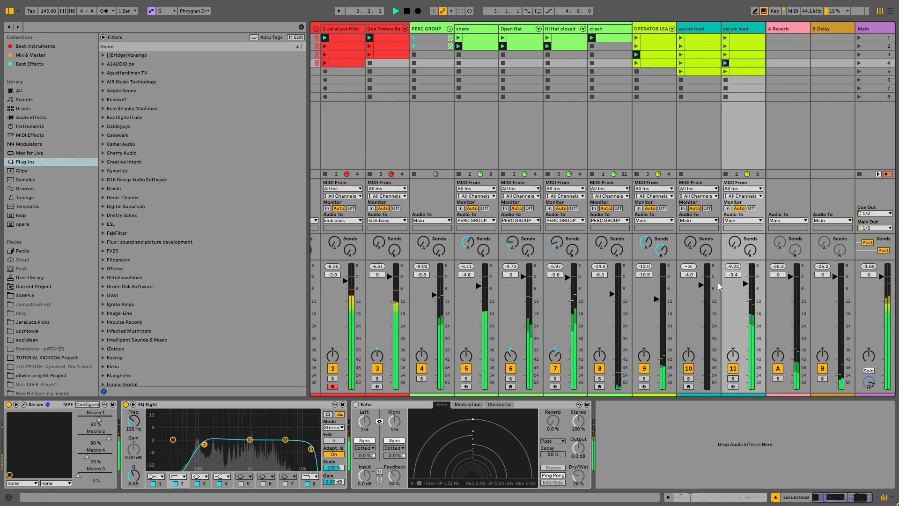
pyautogui.moveTo(745, 284); pyautogui.dragTo(747, 278)
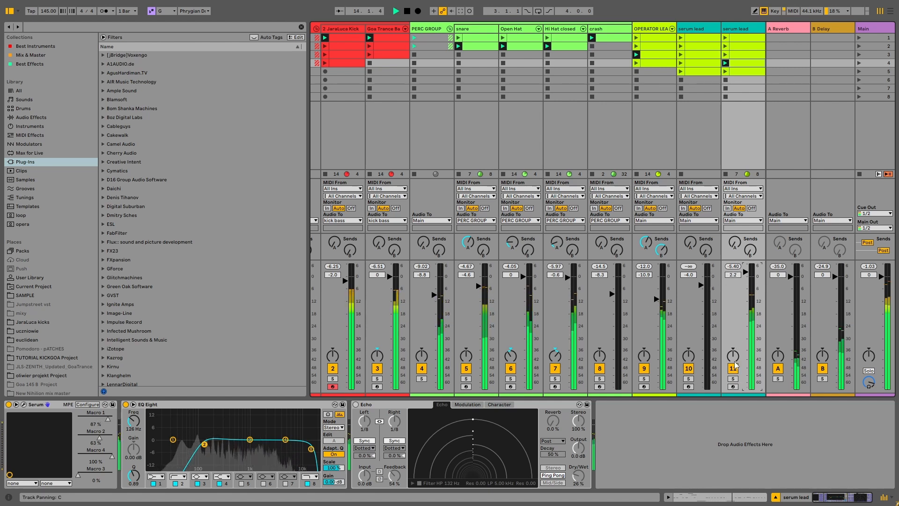
# Step: Audition track 11 in solo, return it to the full mix, and set its volume to 2.6 dB
pyautogui.click(733, 378)
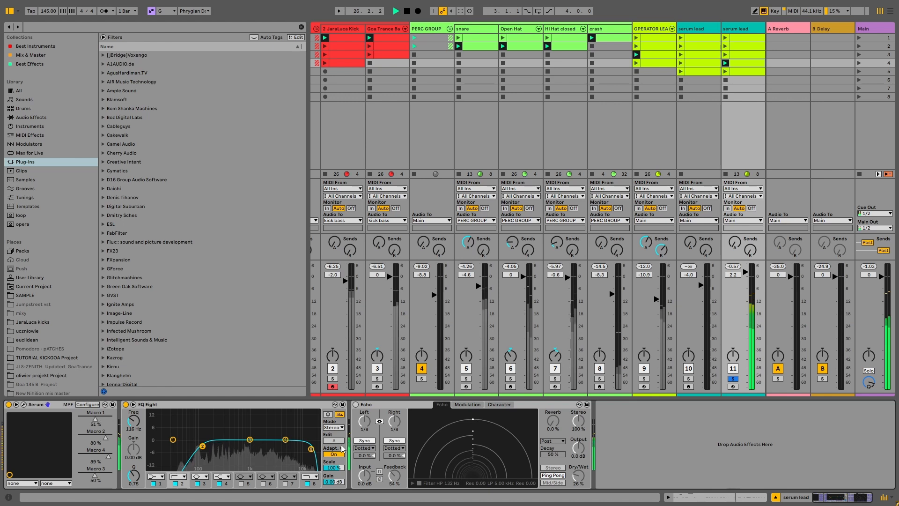
pyautogui.click(733, 379)
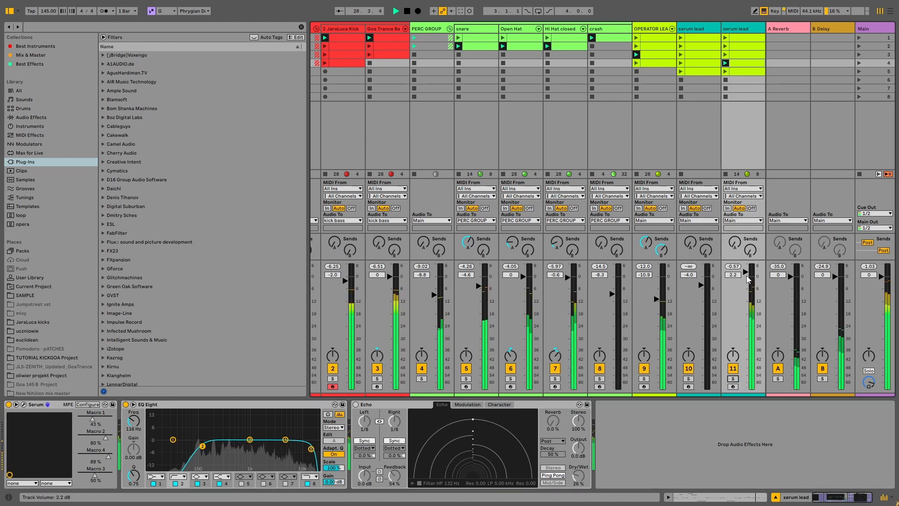
pyautogui.moveTo(748, 280); pyautogui.dragTo(751, 276)
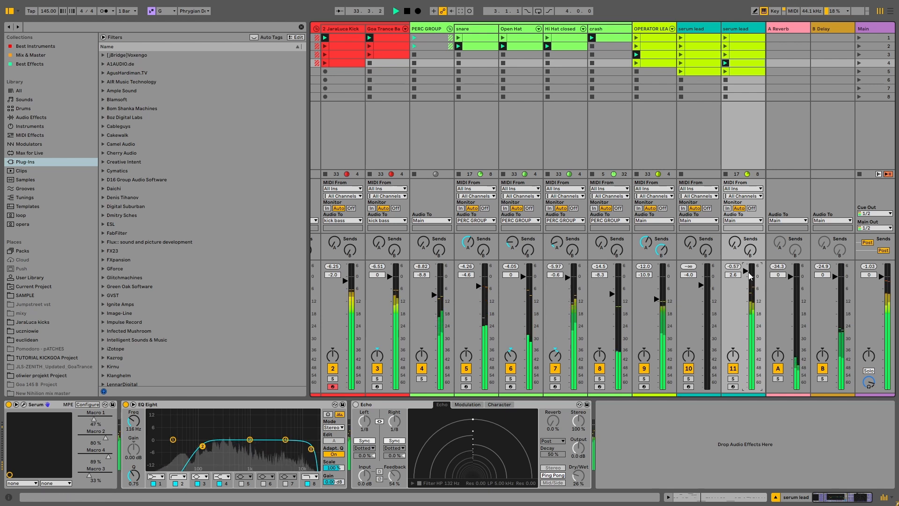
pyautogui.moveTo(745, 269); pyautogui.dragTo(746, 276)
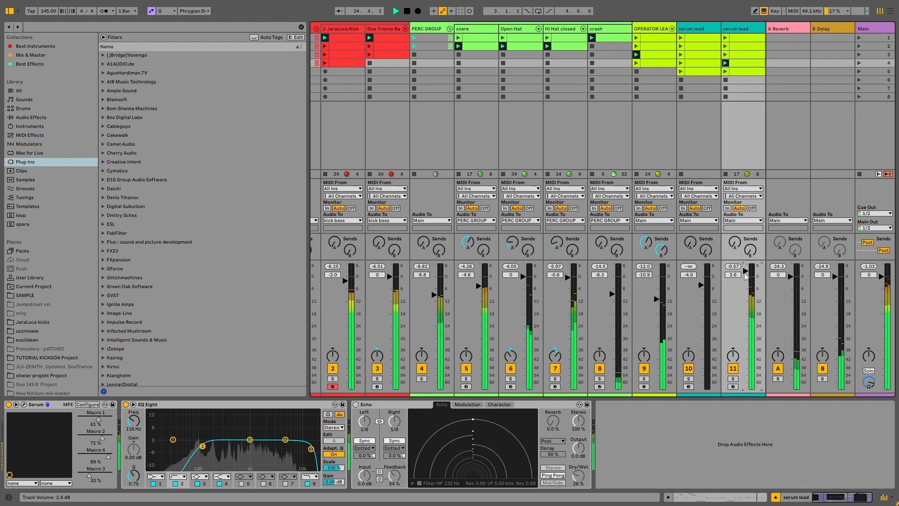